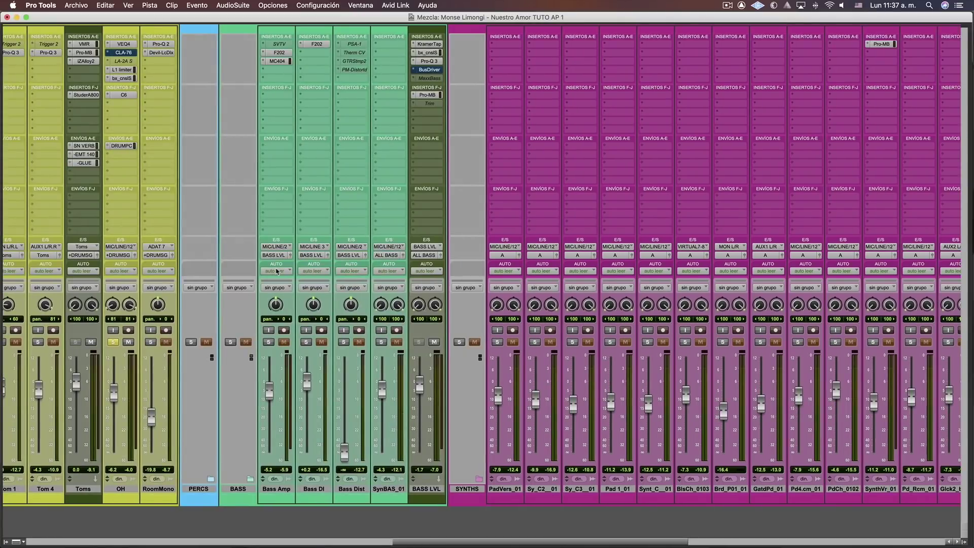
Turn off the solo on the OH drum track and stop the song playback.
left_click(113, 342)
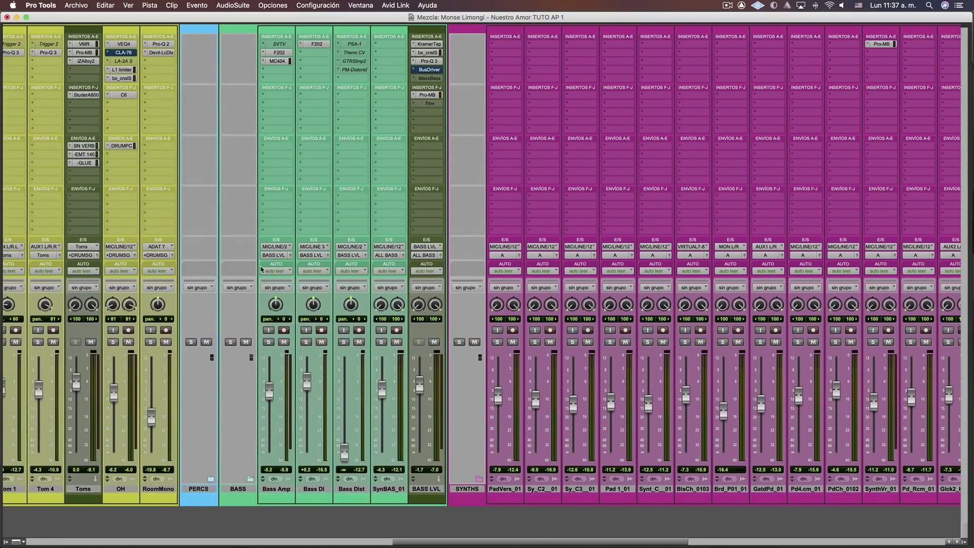
scroll(261, 270, "right", 12)
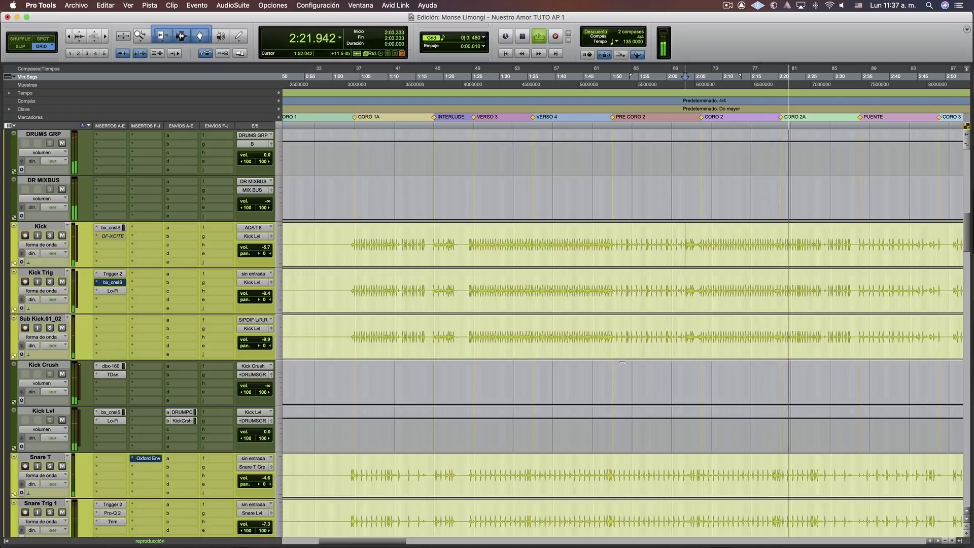
key("space")
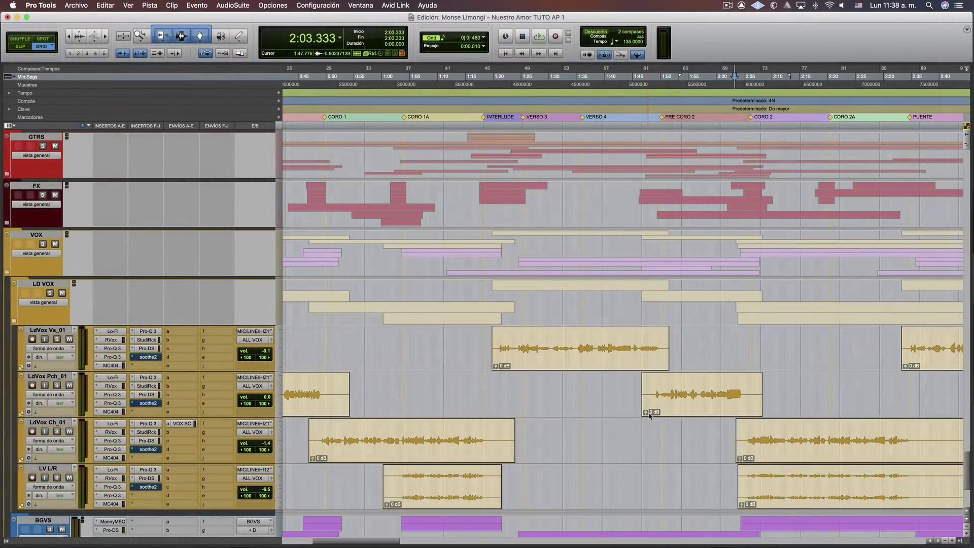
In the LdVox Ch_01 MC404, set crossover X3 to 6601.7 Hz and the band 4 threshold to -35.50.
left_click_drag(682, 417, 668, 417)
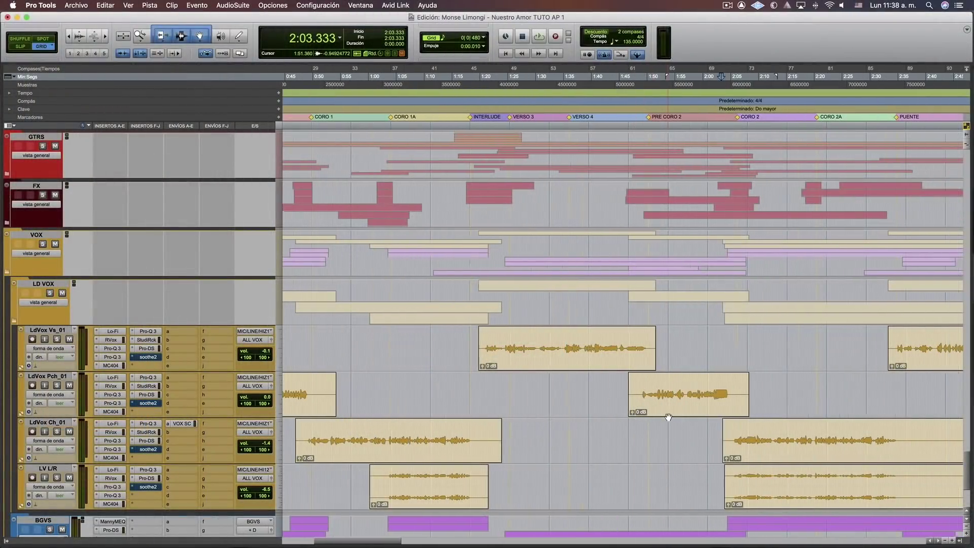
scroll(669, 417, "right", 5)
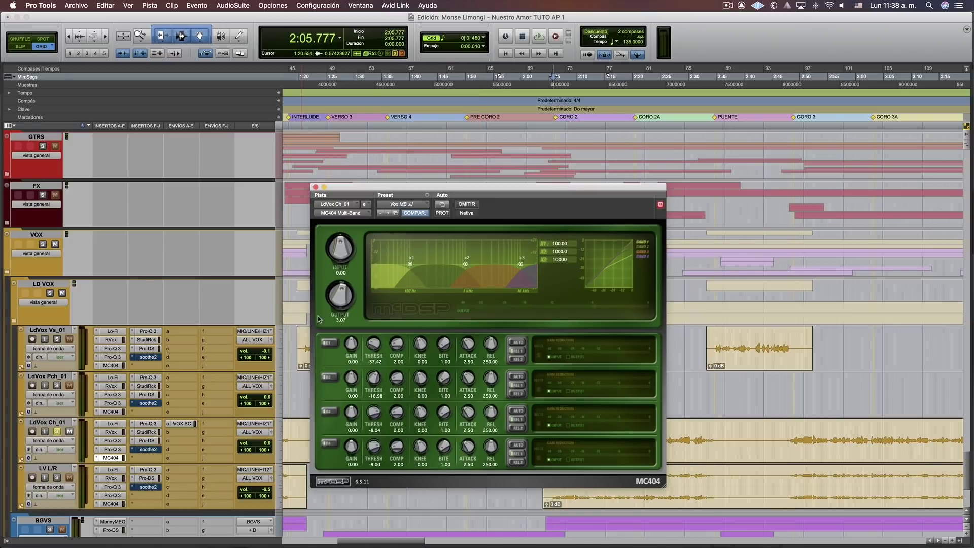
left_click_drag(491, 193, 498, 161)
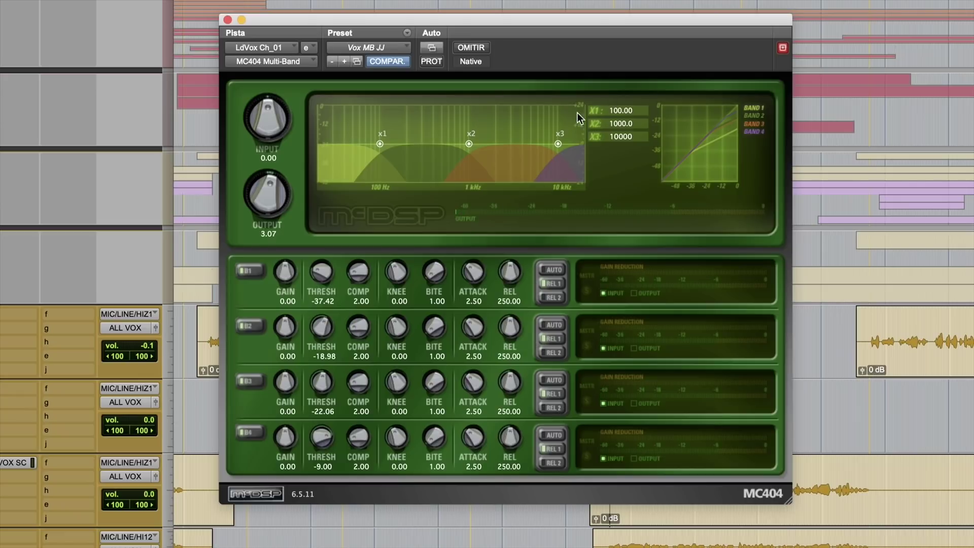
left_click_drag(558, 143, 542, 143)
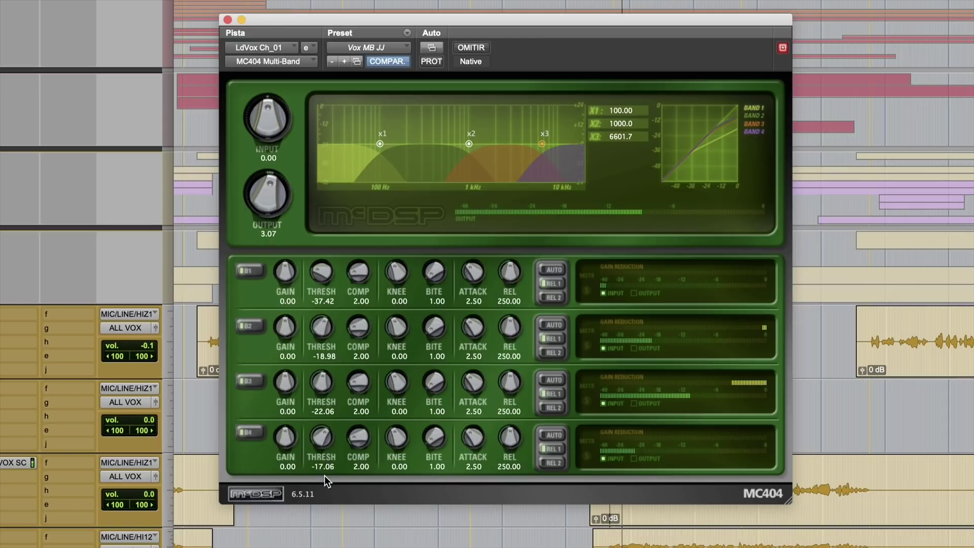
left_click_drag(323, 521, 322, 532)
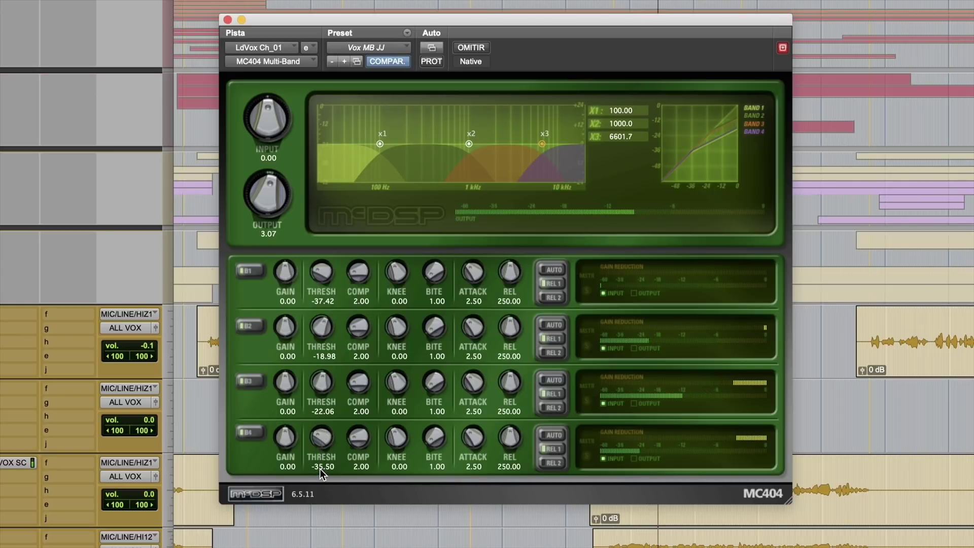
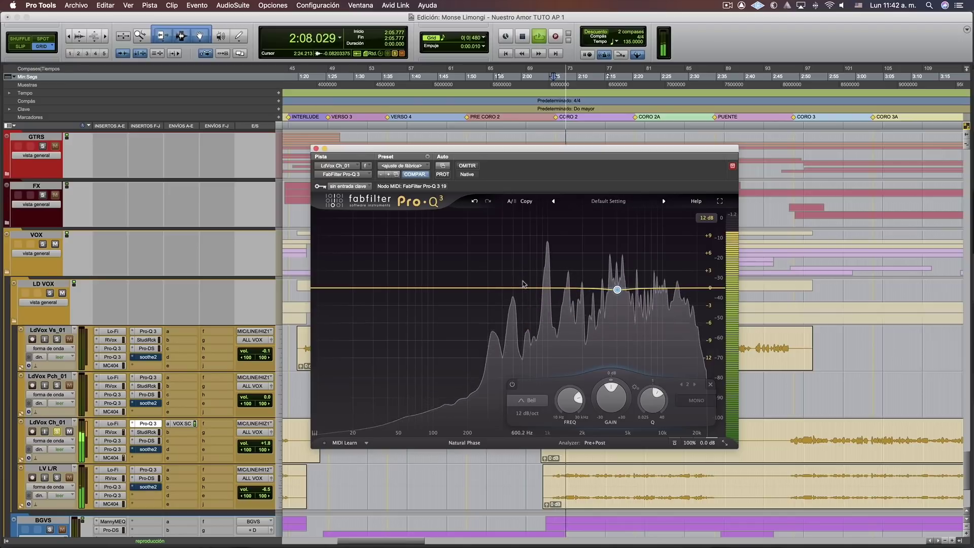
Add a narrow bell band in the LdVox Ch_01 Pro-Q 3 at about 990 Hz, +2.89 dB, with Q 11.245.
key("space")
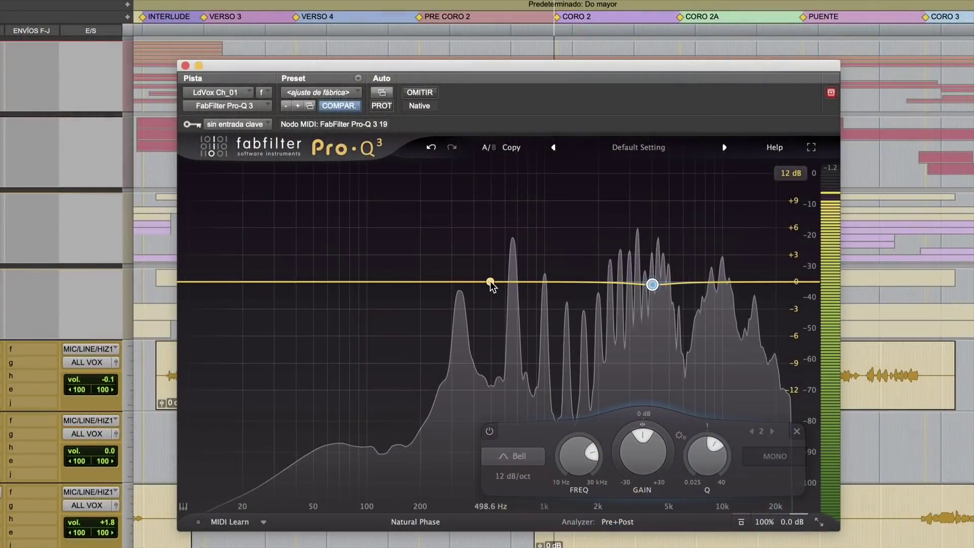
left_click_drag(491, 283, 504, 256)
left_click_drag(525, 212, 563, 219)
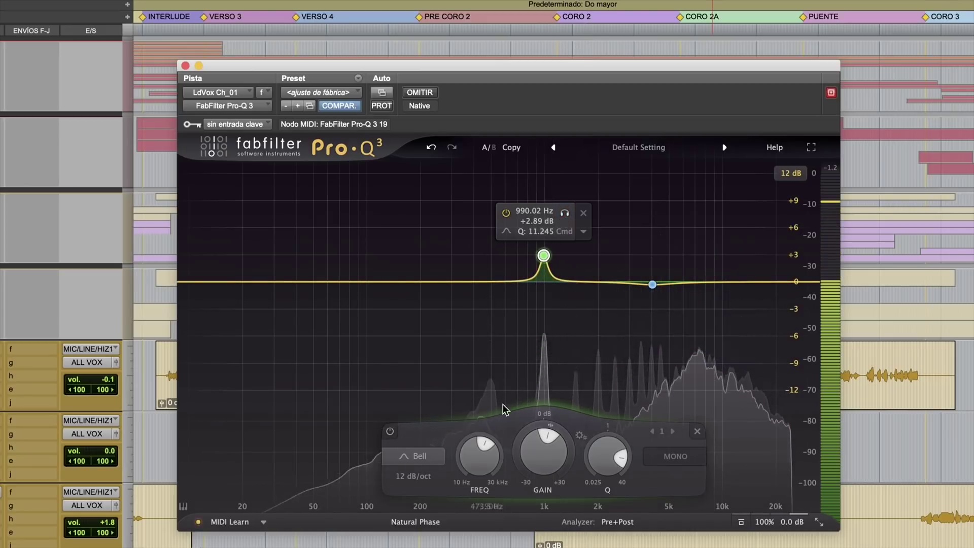
Reset the new 990 Hz band's gain to 0 dB and make it dynamic with a negative range of about -5 dB, checking it in playback.
double_click(539, 452)
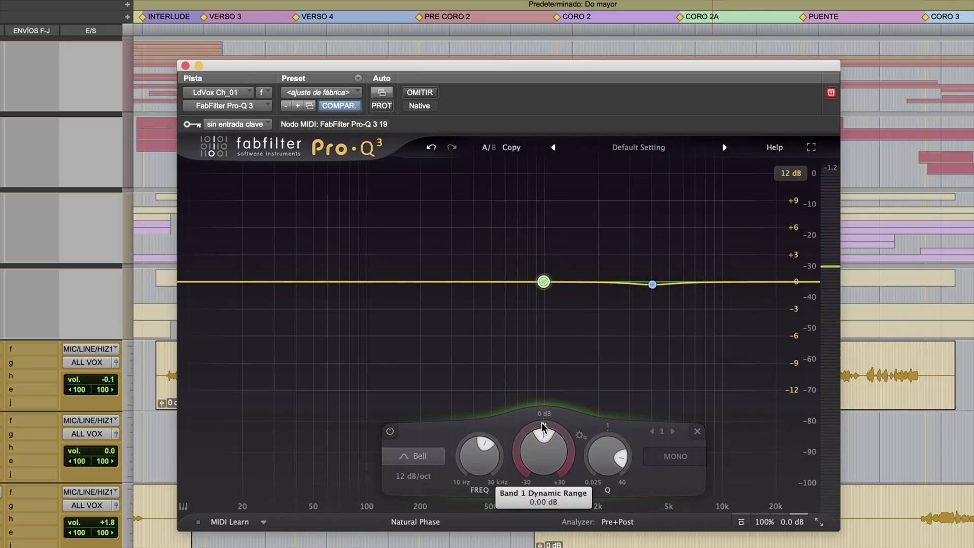
mouse_move(542, 422)
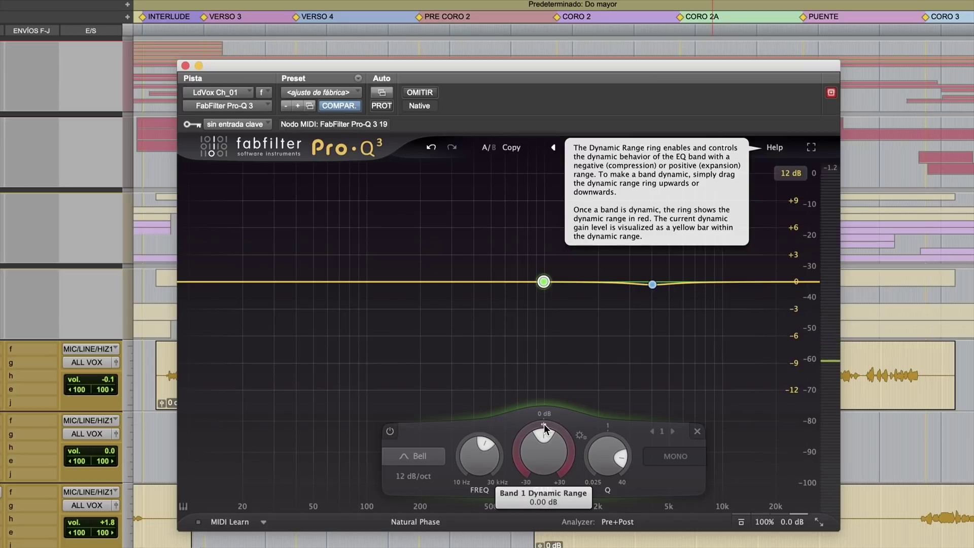
left_click_drag(543, 424, 531, 440)
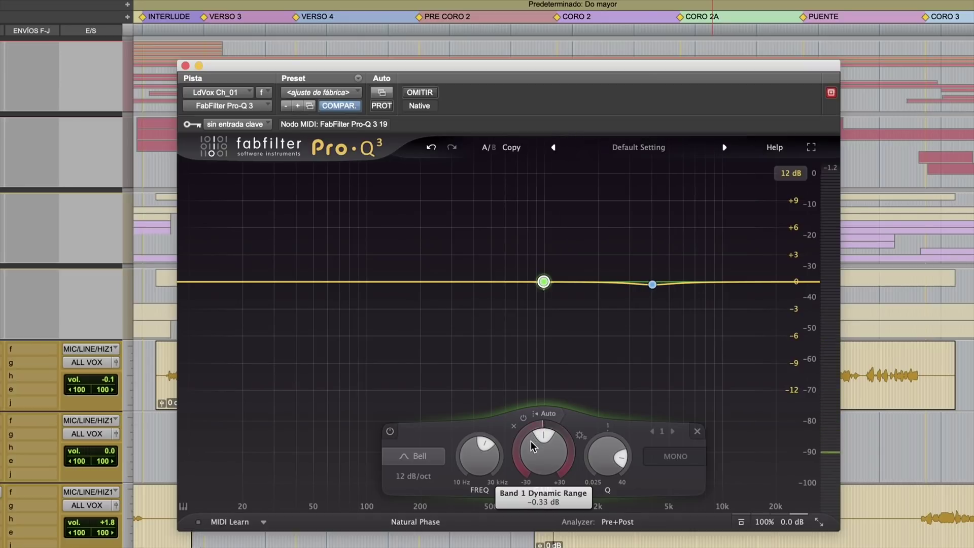
key("space")
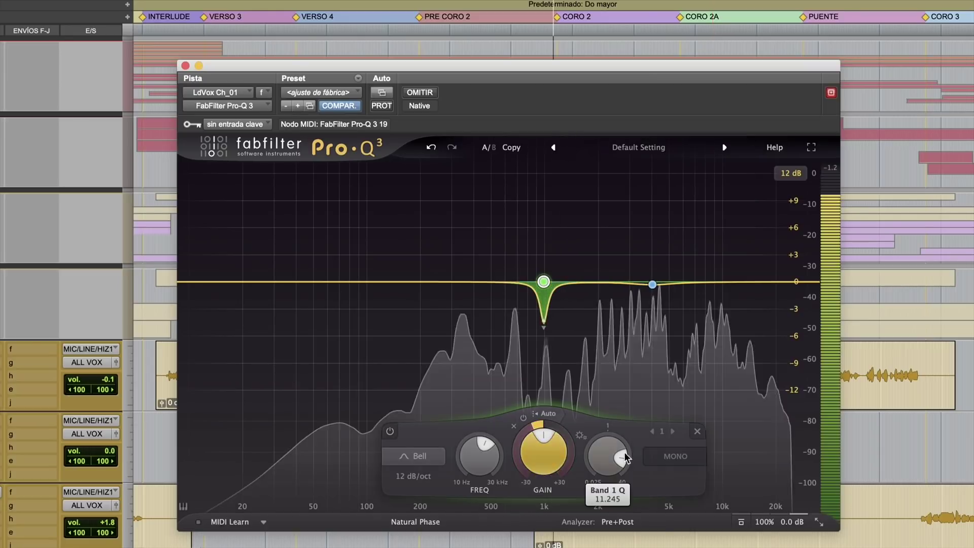
mouse_move(544, 282)
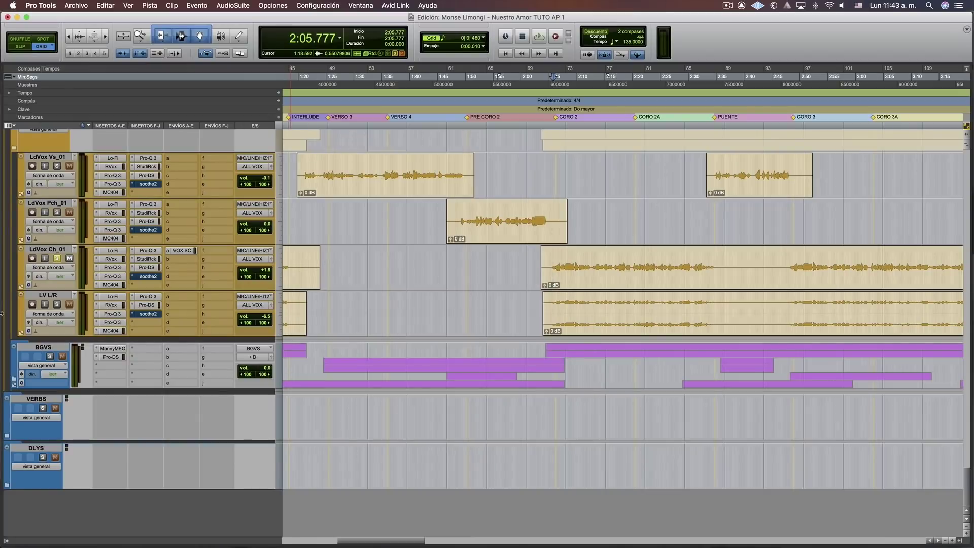
Examine the SynthVrssc_01 track alongside the LdVox Ch_01 lead vocal in the CORO 2 section.
scroll(35, 313, "up", 1)
scroll(35, 314, "down", 15)
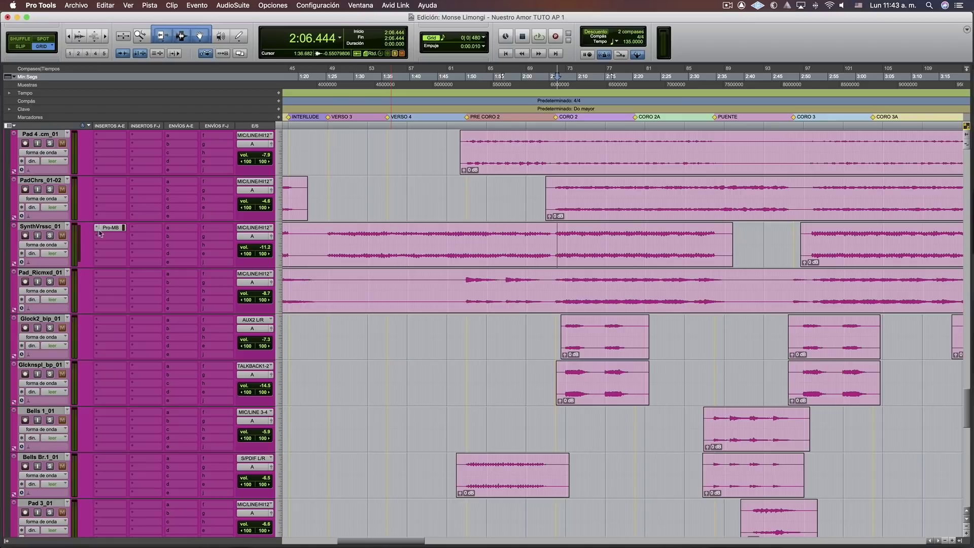
scroll(165, 273, "down", 4)
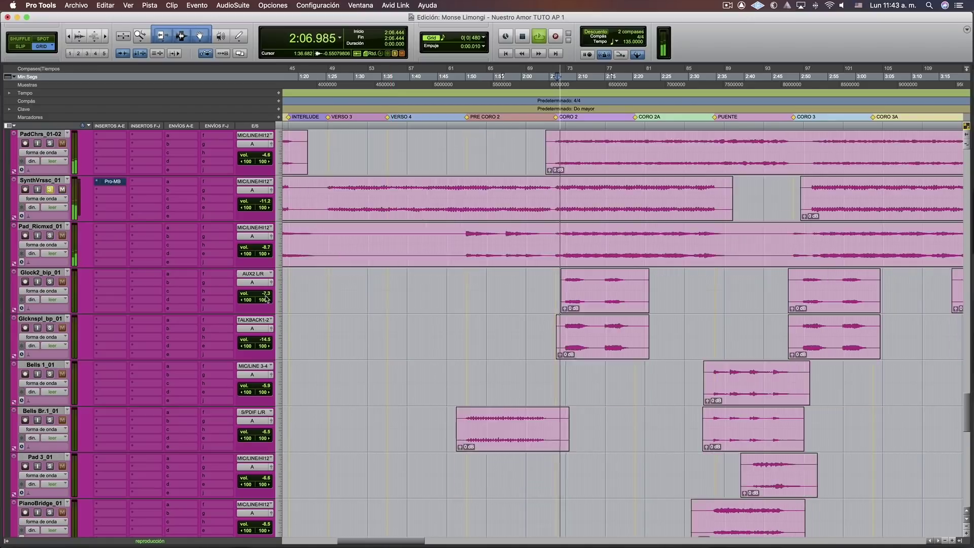
scroll(267, 299, "up", 4)
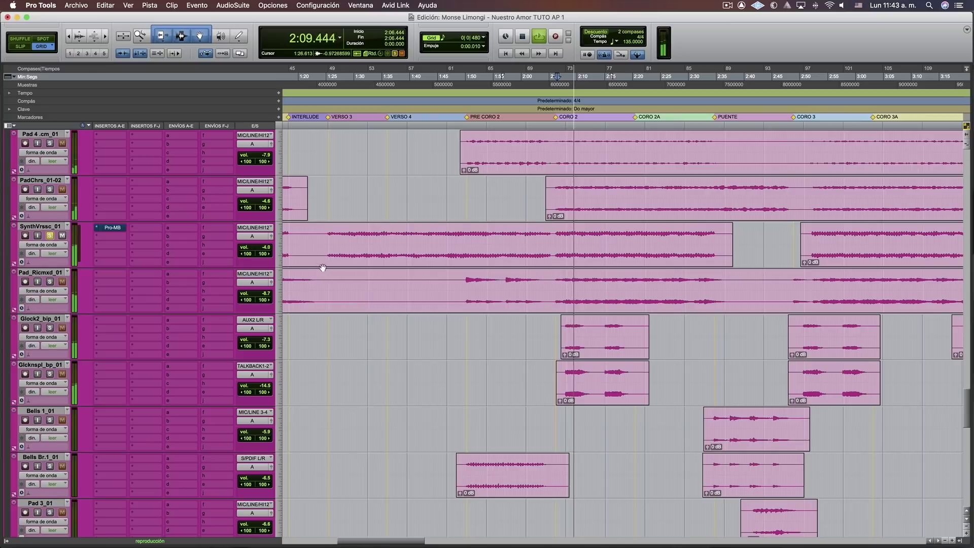
scroll(154, 279, "down", 10)
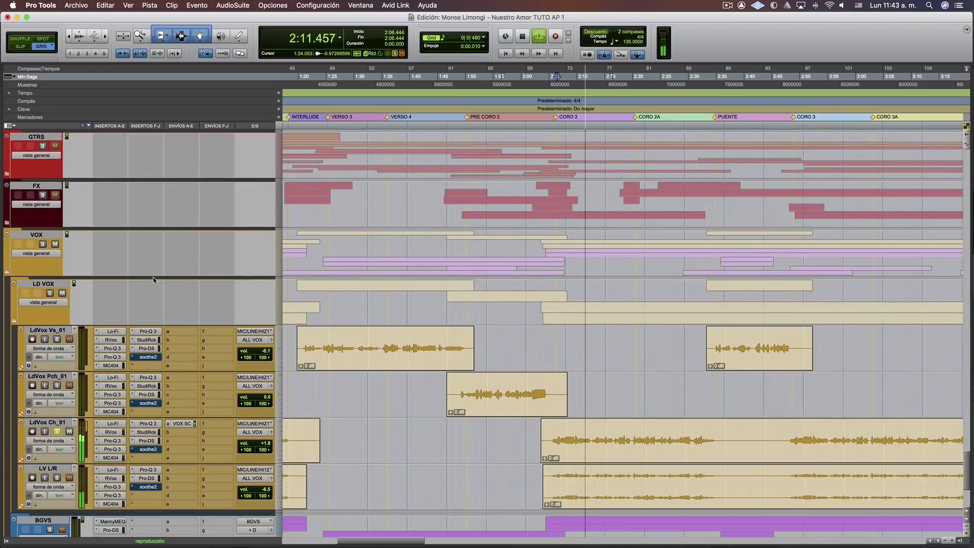
scroll(153, 280, "up", 10)
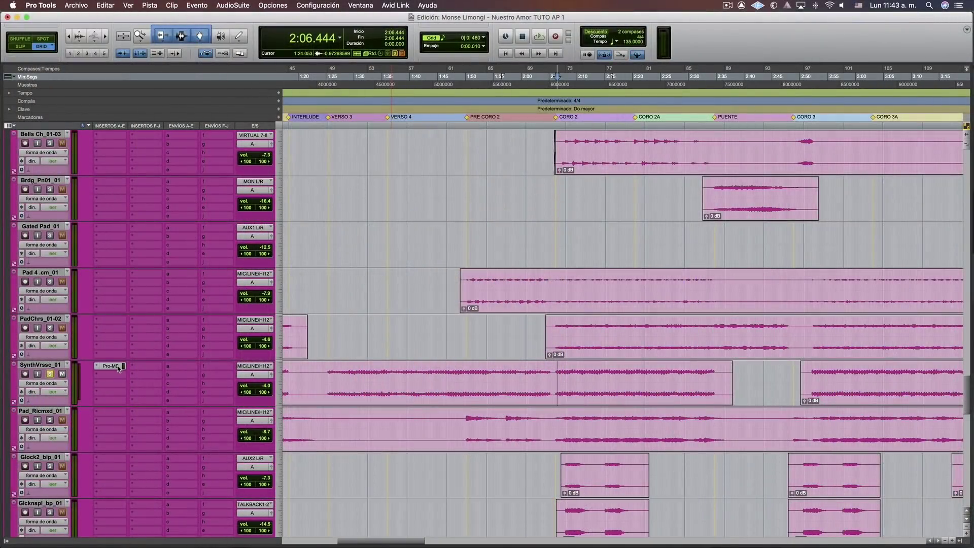
Open the Pro-MB on SynthVrssc_01 and lower band 1's high crossover to about 6.4 kHz.
left_click(112, 366)
left_click_drag(607, 162, 589, 156)
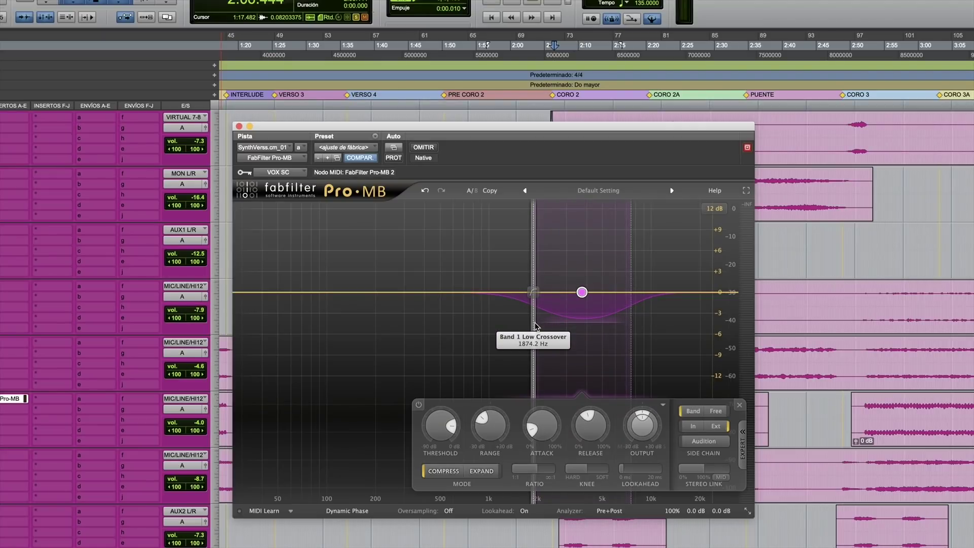
left_click_drag(633, 326, 622, 330)
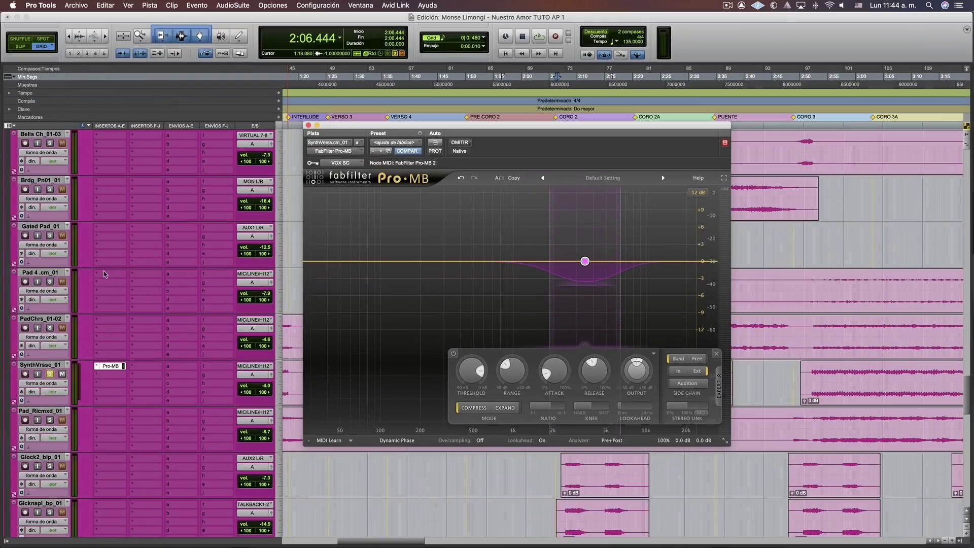
Inspect the VOX SC send on the LdVox Ch_01 track that feeds the Pro-MB side chain, and close its window.
scroll(167, 389, "down", 10)
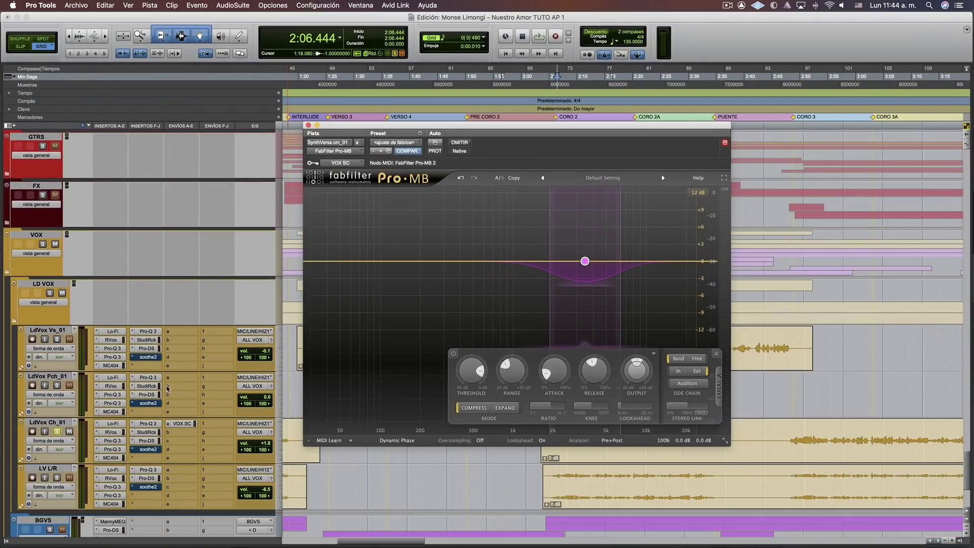
left_click(186, 425)
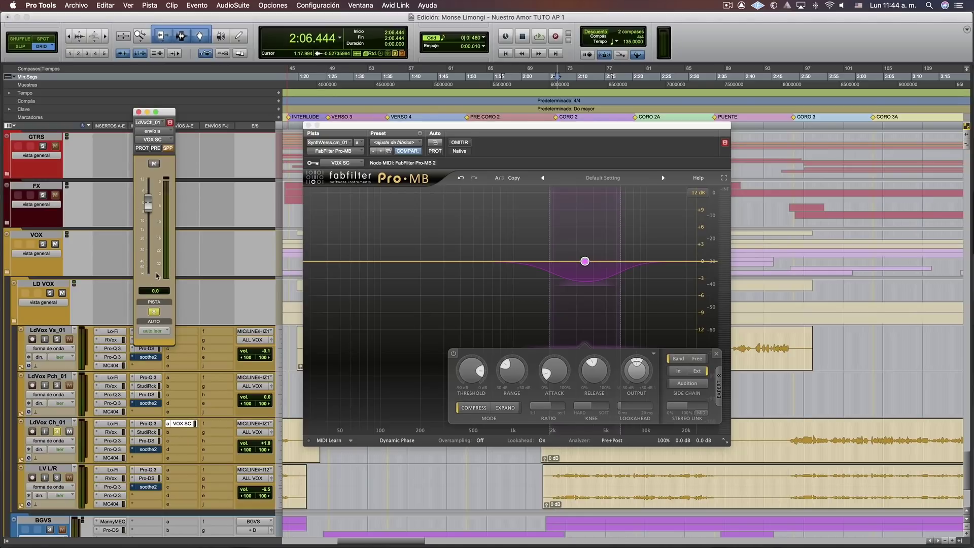
left_click(139, 112)
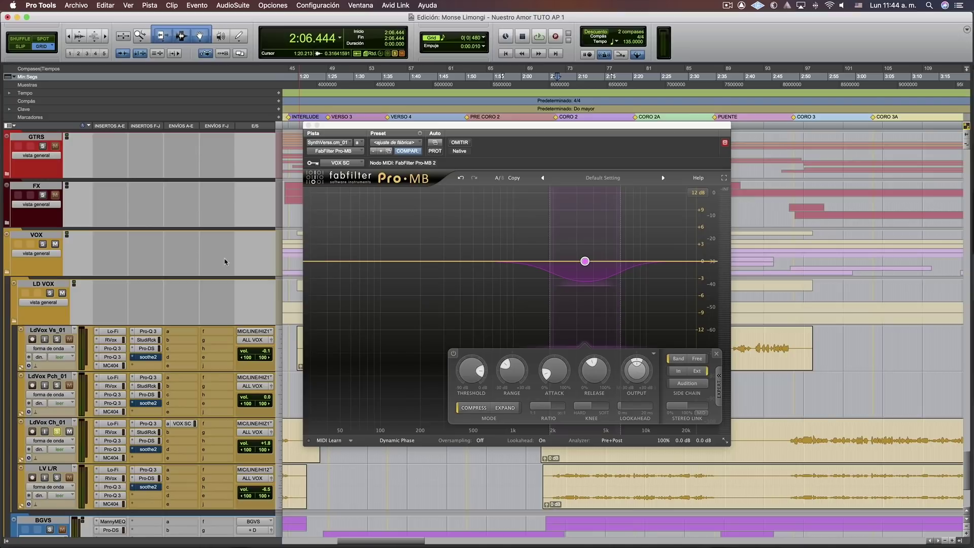
Lower the threshold of the SynthVrssc_01 Pro-MB band and narrow its crossovers to about 2 to 6 kHz, ending the band's solo audition.
scroll(225, 262, "up", 15)
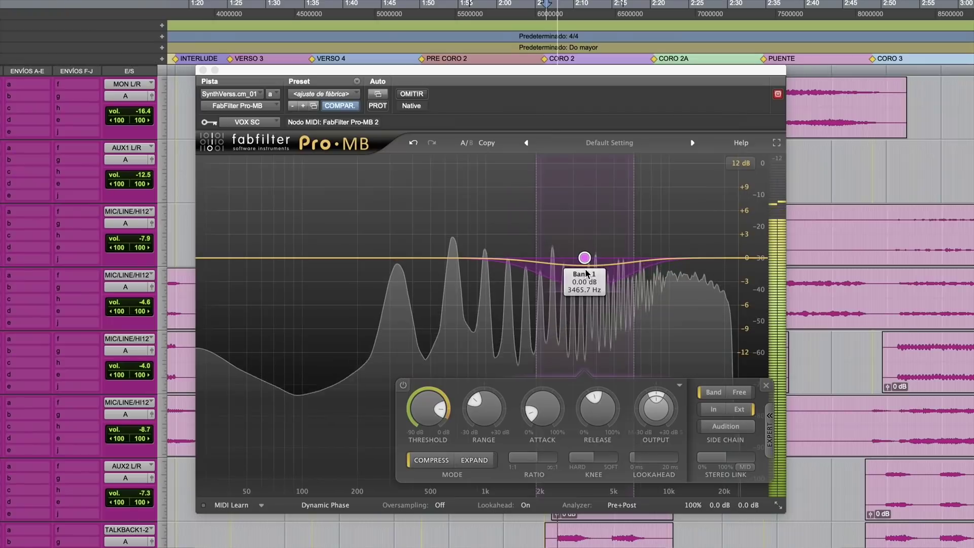
left_click_drag(424, 406, 425, 421)
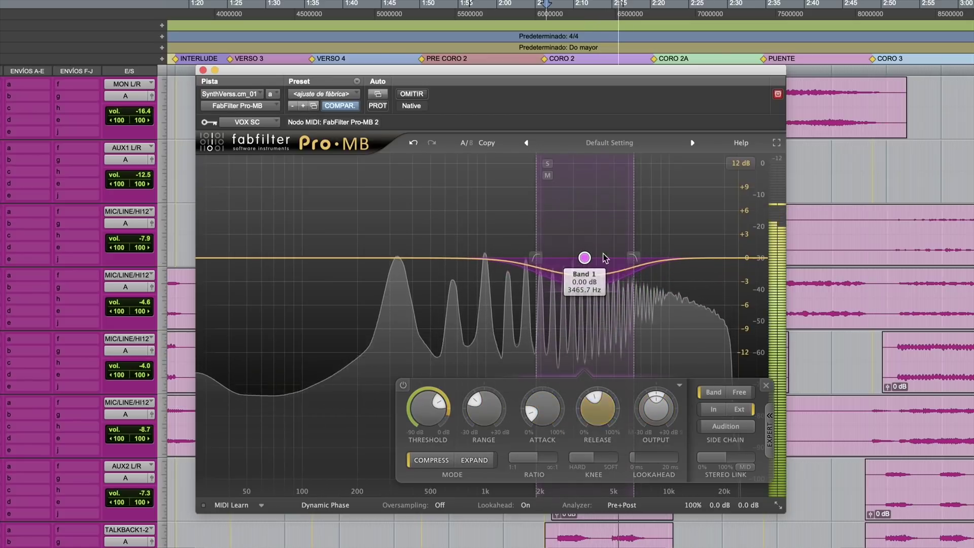
left_click_drag(631, 280, 624, 287)
left_click_drag(533, 295, 537, 293)
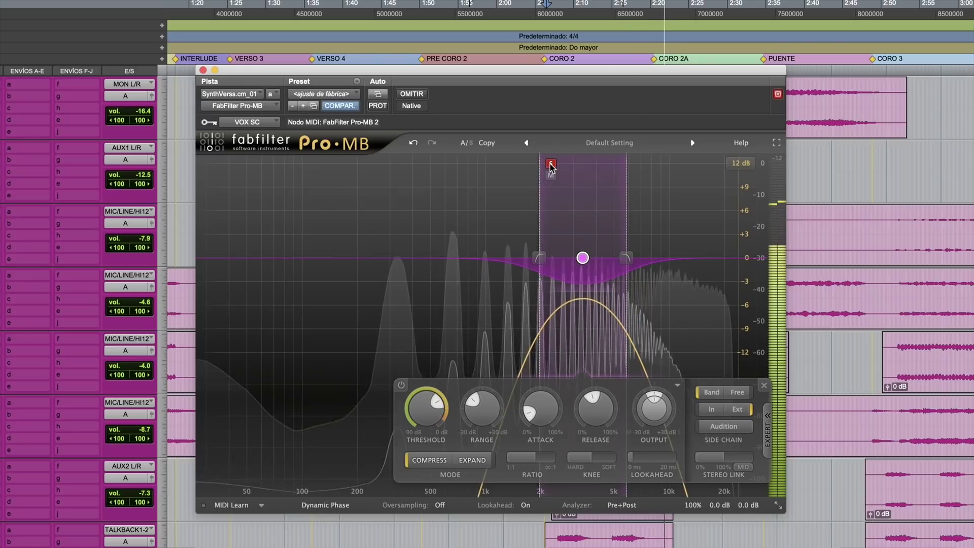
left_click(550, 165)
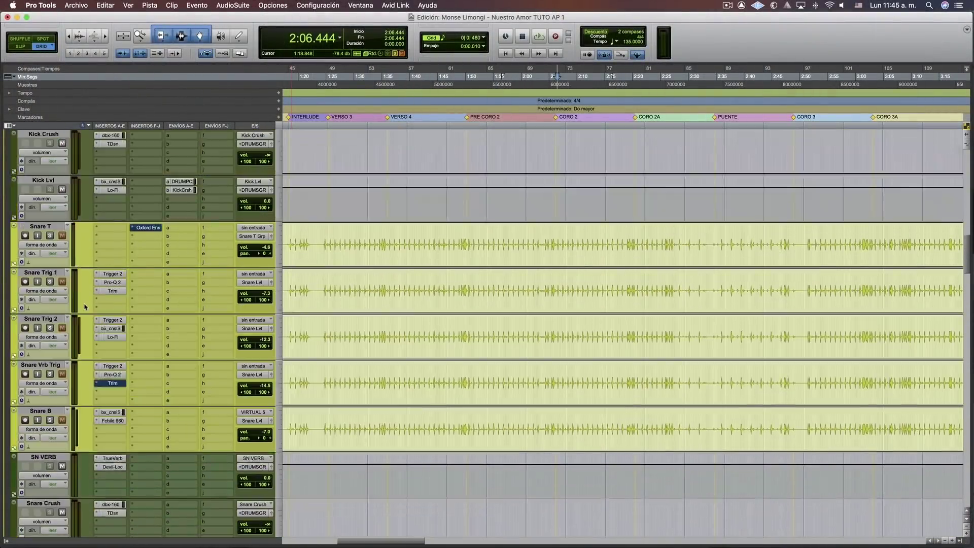
Review the drum, synth, guitar, FX and vocal tracks in the session, stopping the short playback.
scroll(85, 306, "up", 5)
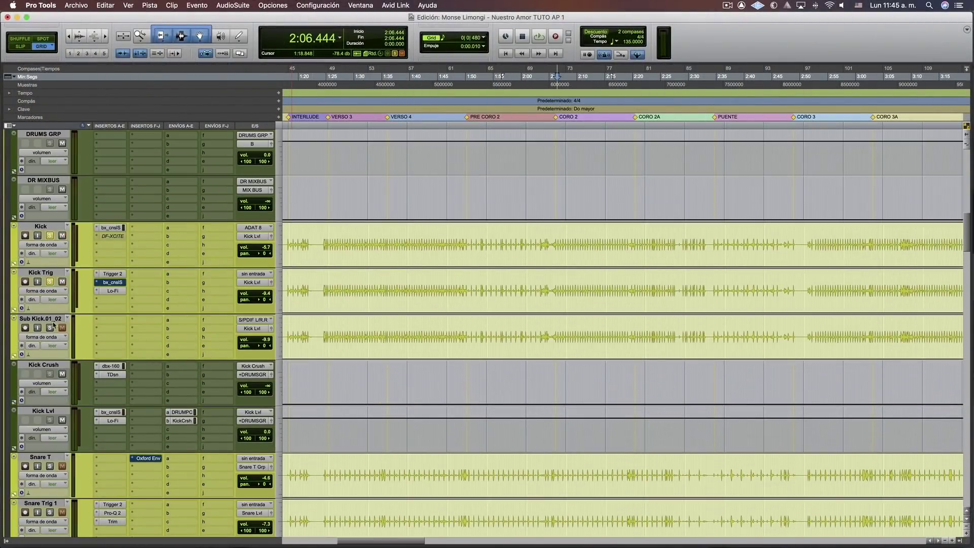
scroll(467, 340, "down", 15)
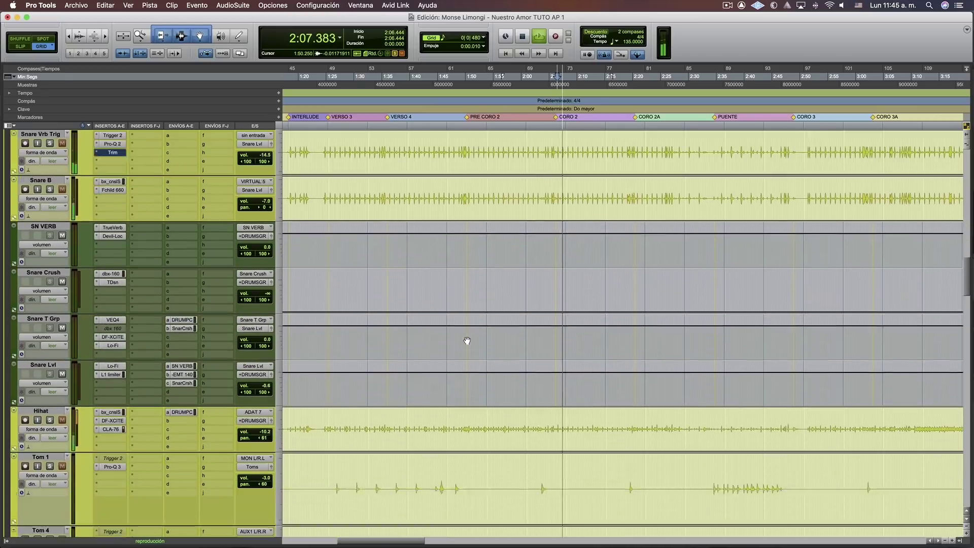
key("space")
scroll(87, 389, "down", 10)
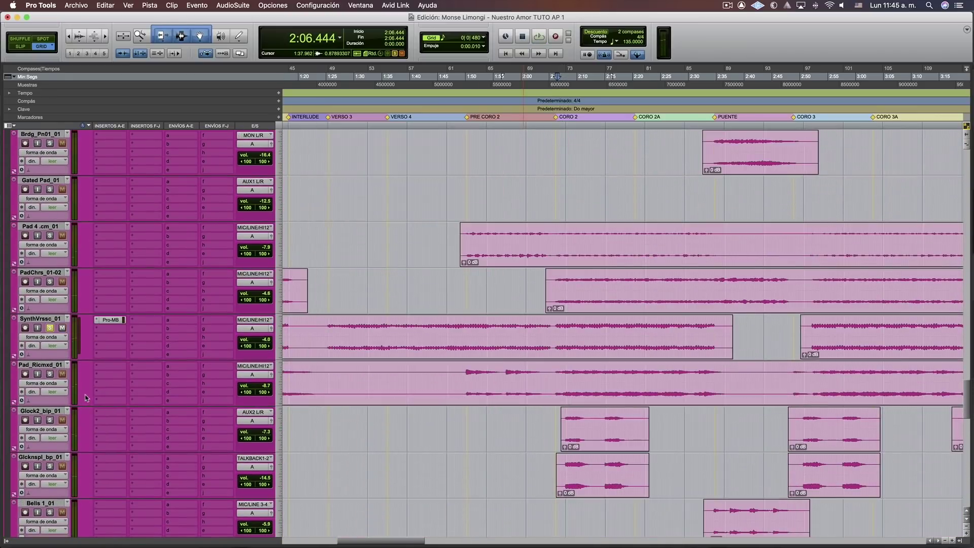
scroll(65, 335, "down", 15)
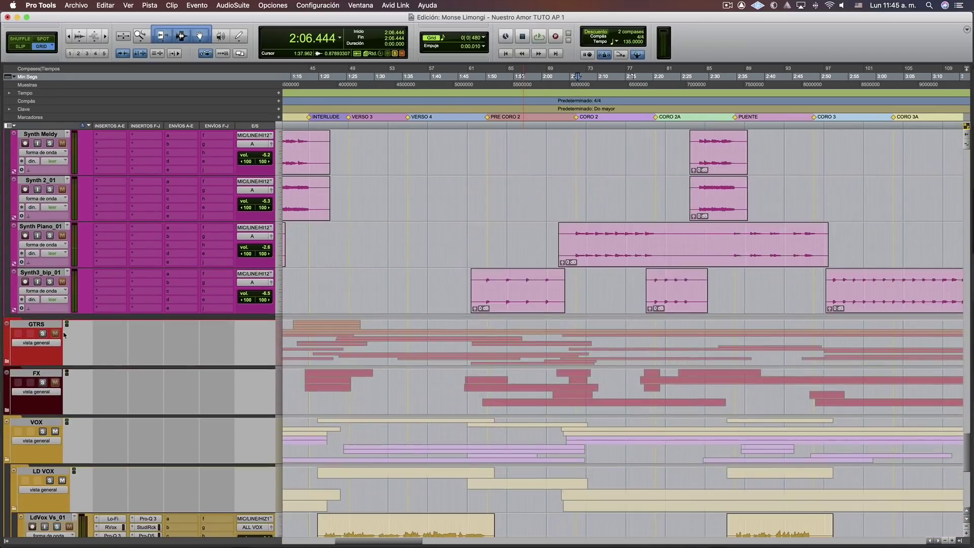
scroll(58, 263, "up", 20)
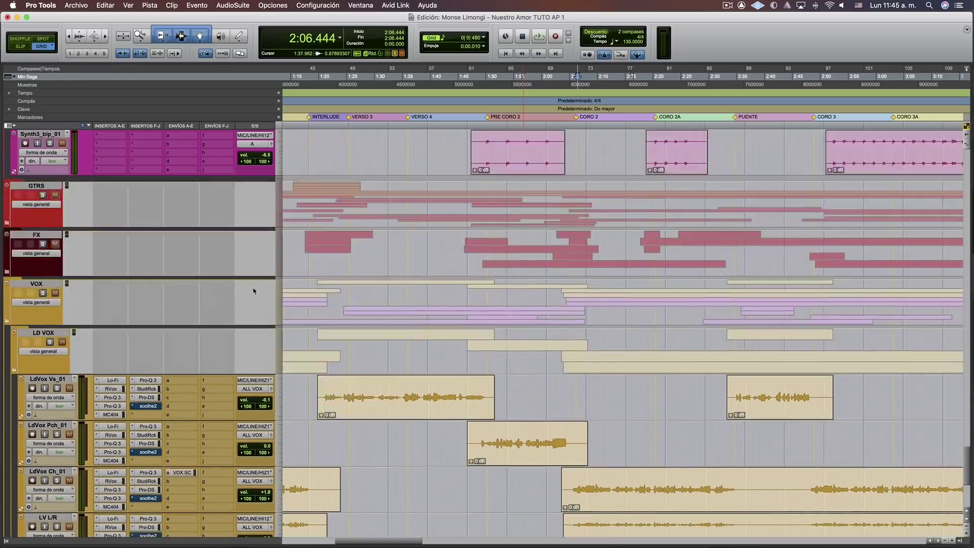
Solo the Kick, Kick Trig and Sub Kick.01_02 tracks during playback of chorus 2, and stop the playback.
scroll(218, 299, "up", 5)
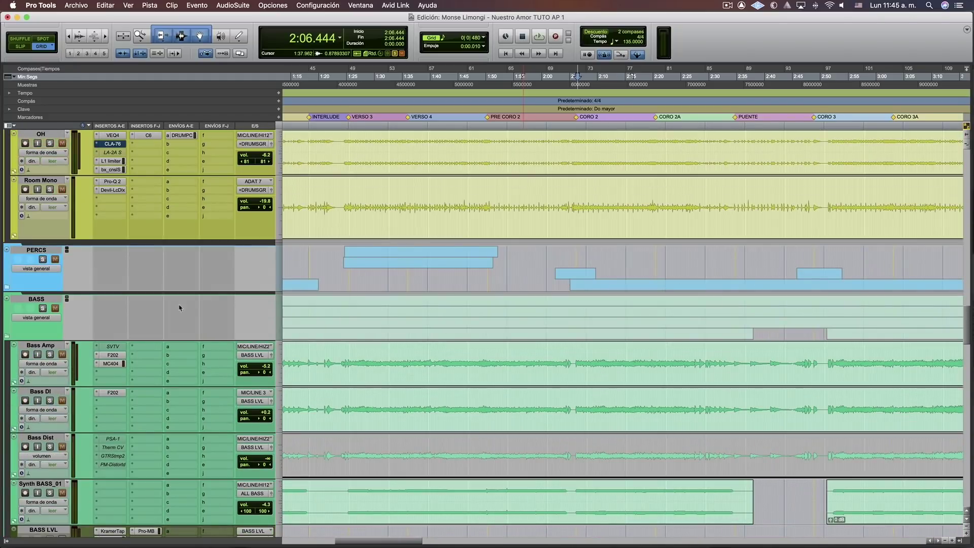
key("space")
scroll(394, 370, "up", 20)
scroll(393, 368, "up", 2)
scroll(392, 367, "down", 4)
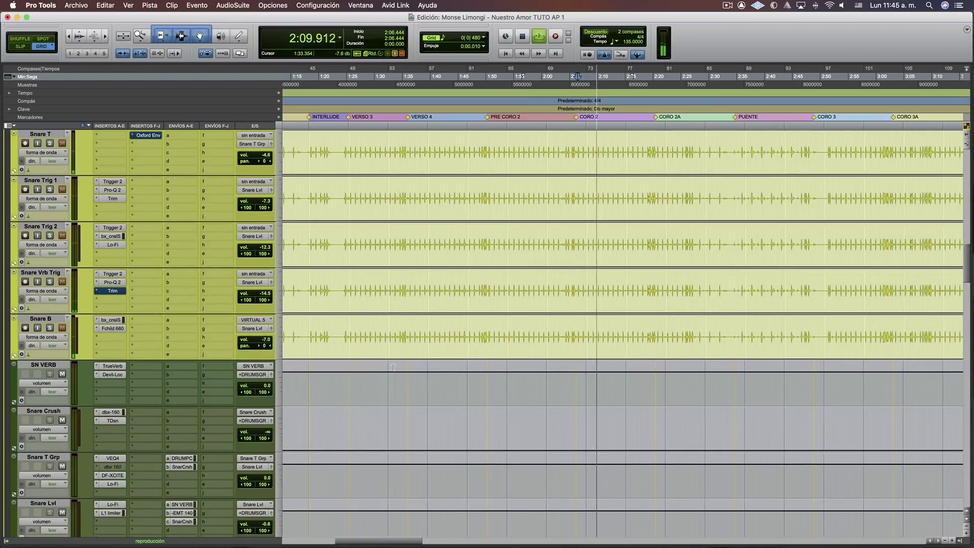
scroll(393, 368, "up", 10)
scroll(393, 367, "up", 4)
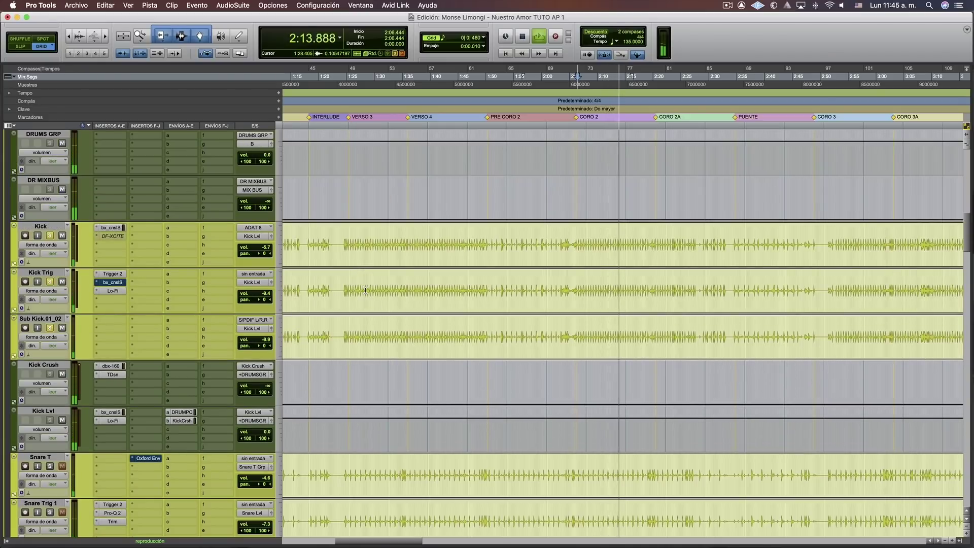
key("space")
Inspect the Kick Crush send on the Kick Lvl track, and close its window.
scroll(169, 426, "down", 4)
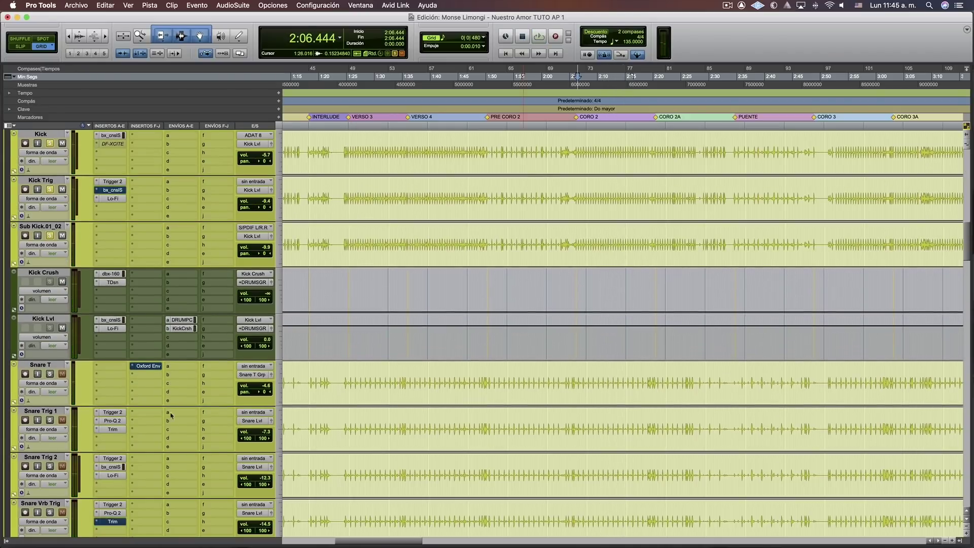
left_click(183, 328)
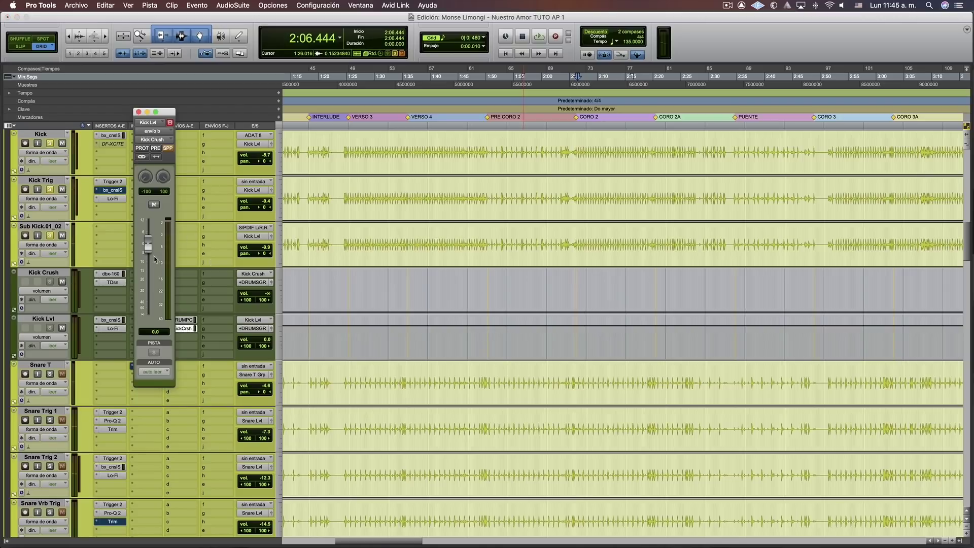
left_click(137, 113)
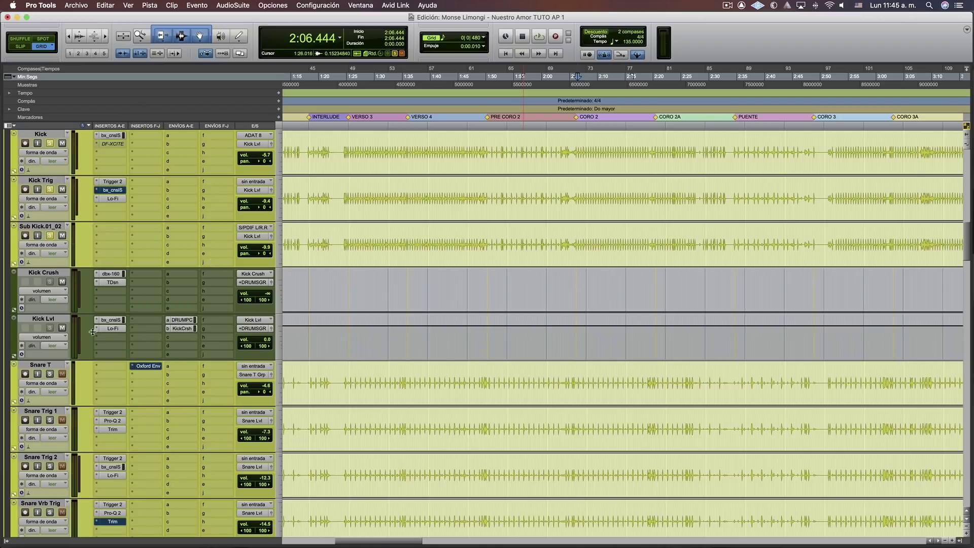
Open the Pro-MB on BASS LVL to examine its low band keyed from Kick Crush.L, and start playback.
scroll(94, 335, "down", 15)
scroll(93, 335, "down", 8)
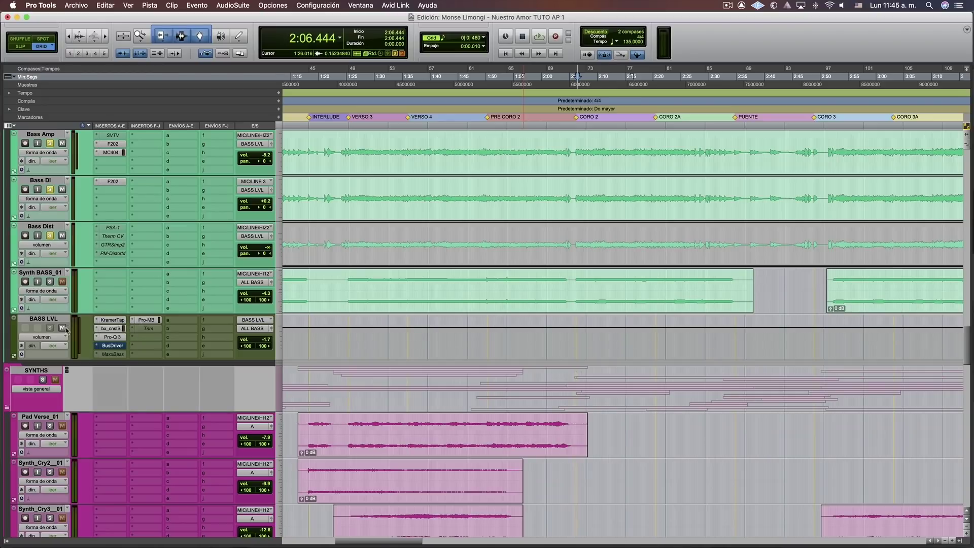
left_click(146, 320)
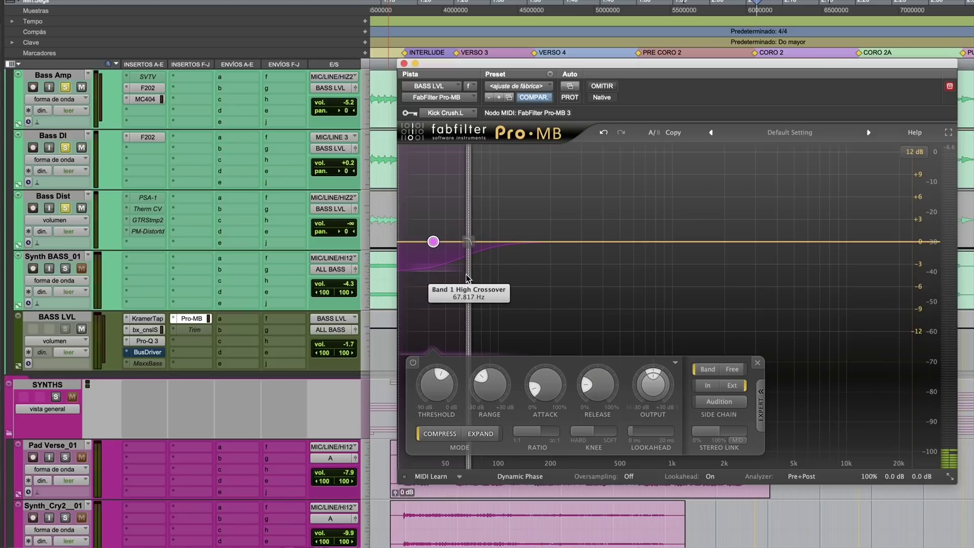
key("space")
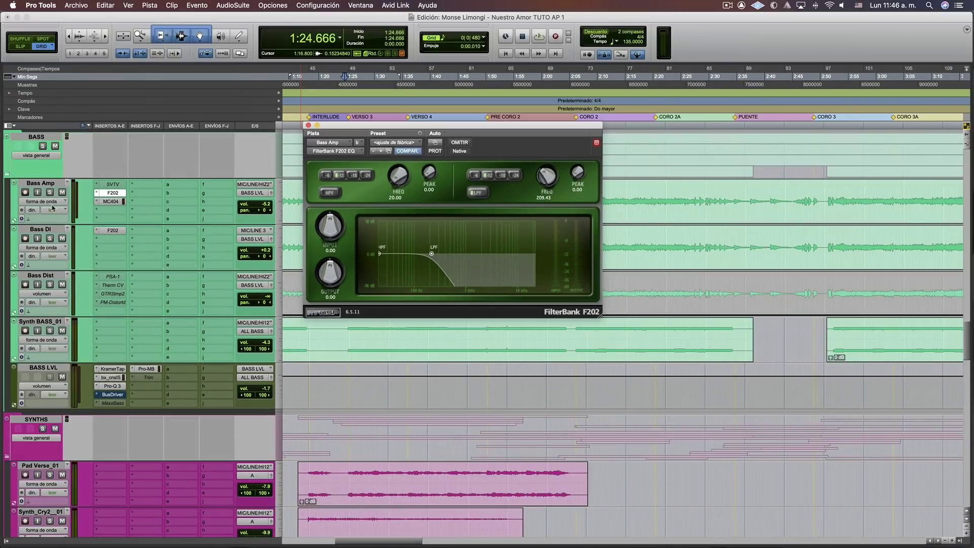
Solo the Bass Amp track and raise its volume to +8.0 dB during playback, stopping playback at the end.
left_click(50, 193)
key("space")
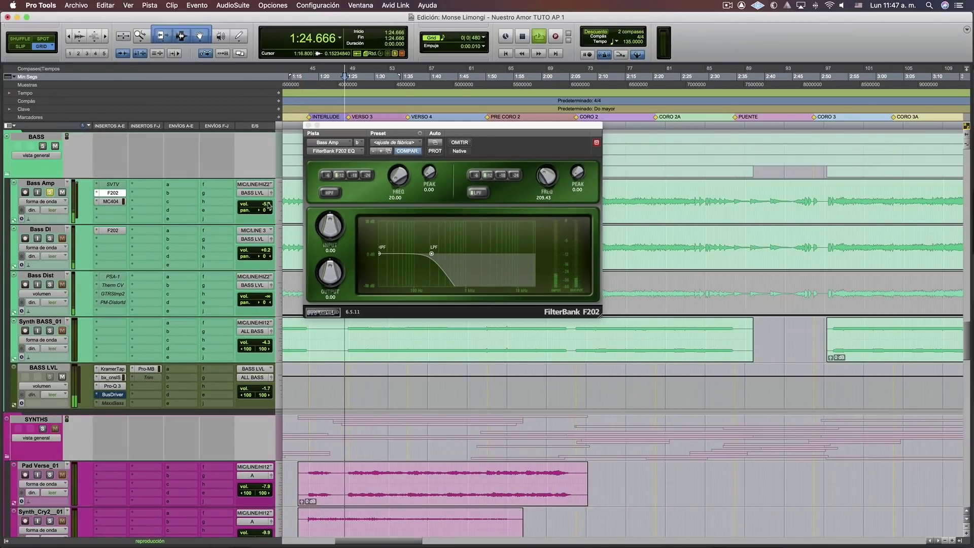
left_click_drag(269, 207, 269, 198)
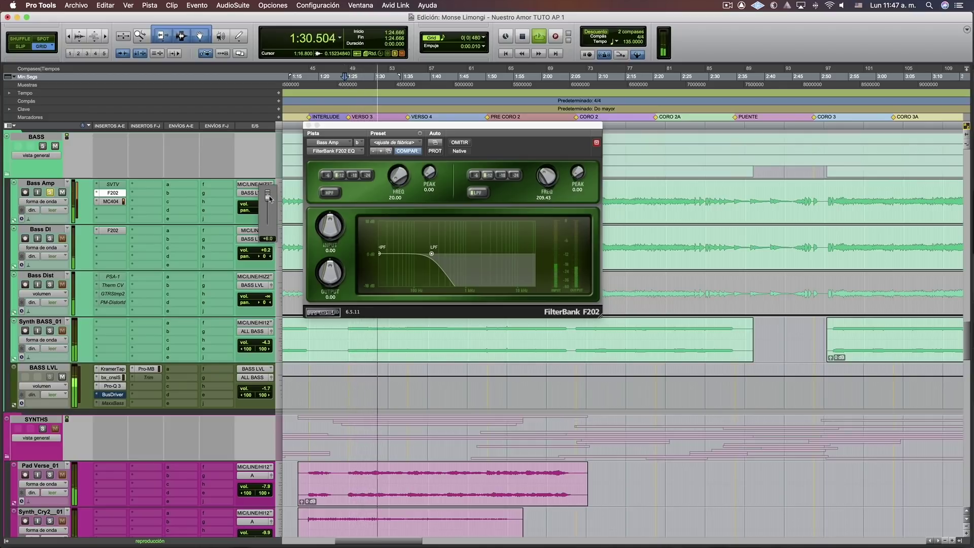
left_click_drag(269, 198, 269, 197)
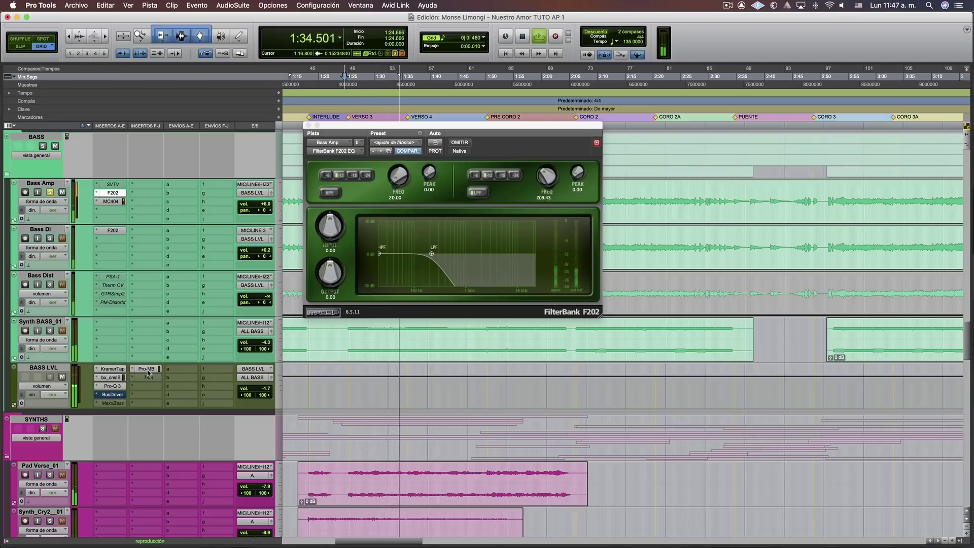
key("space")
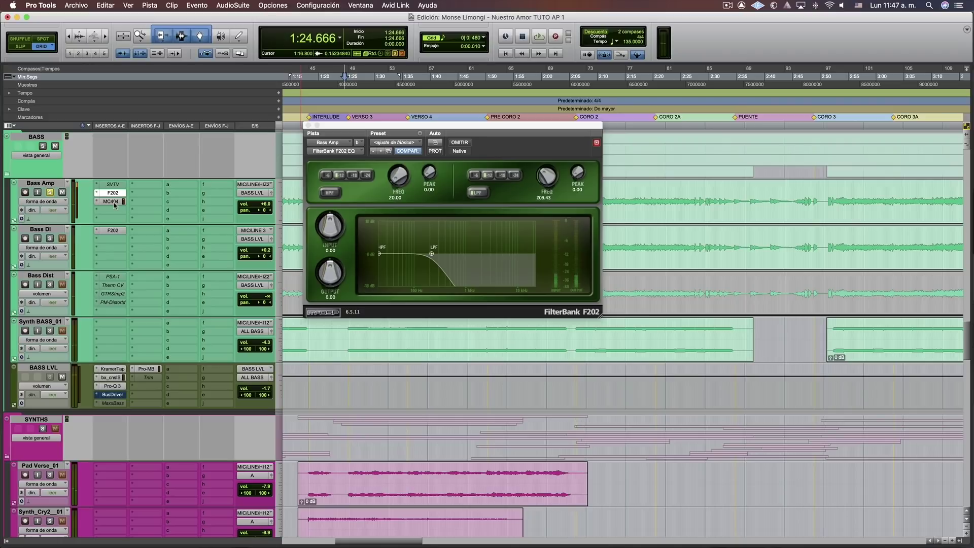
Open the MC404 multiband compressor on Bass Amp for inspection, and end the playback of the bass tracks.
left_click(112, 202)
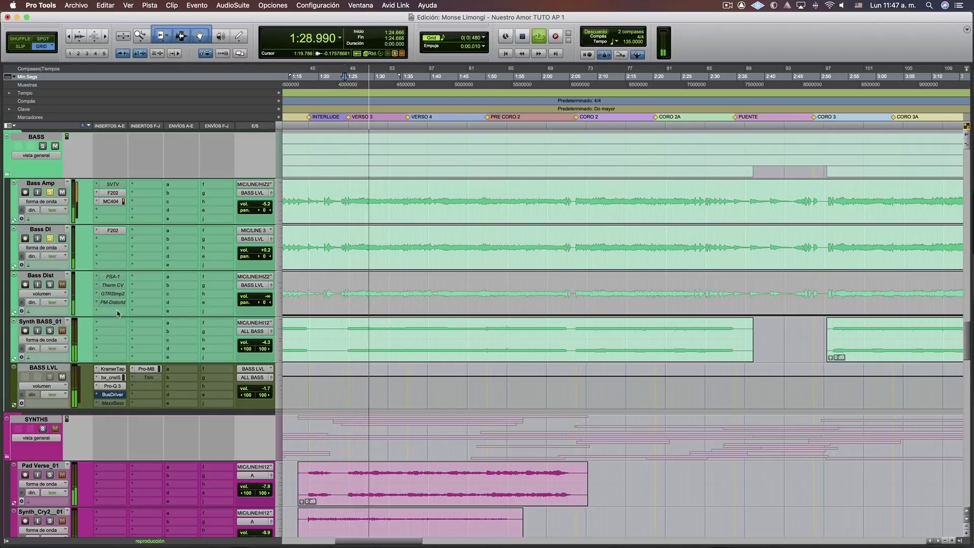
scroll(37, 238, "up", 6)
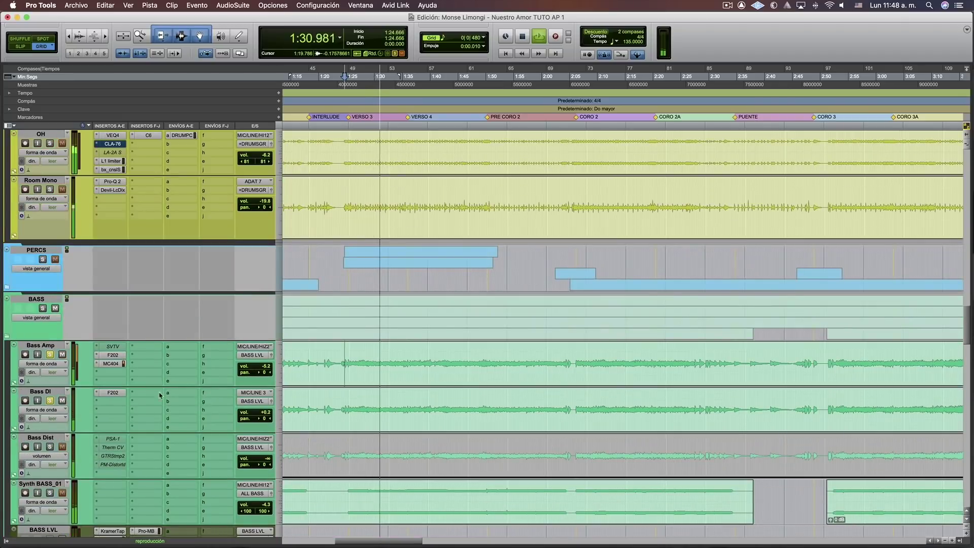
key("space")
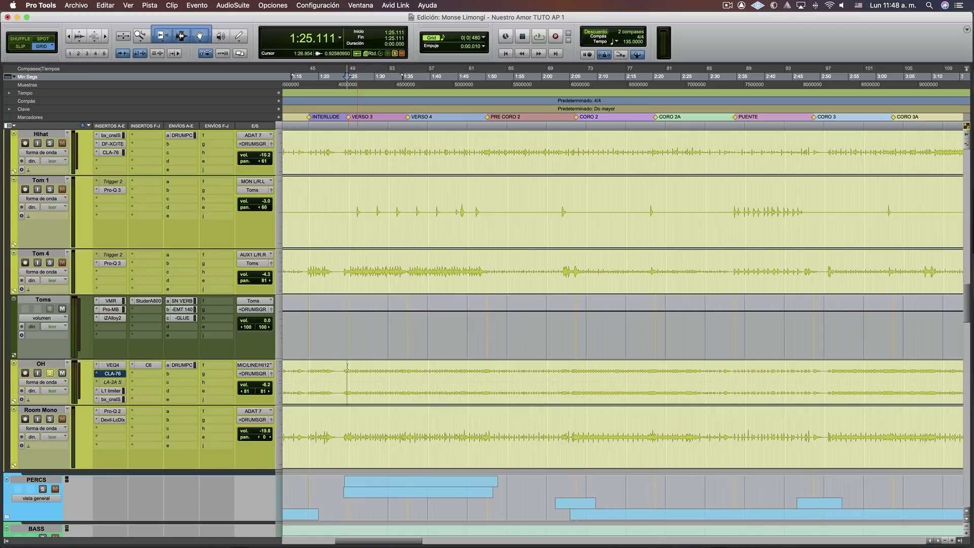
Raise the soloed OH track's volume to -1.4 dB during playback, and audition it from 2:05.555.
key("space")
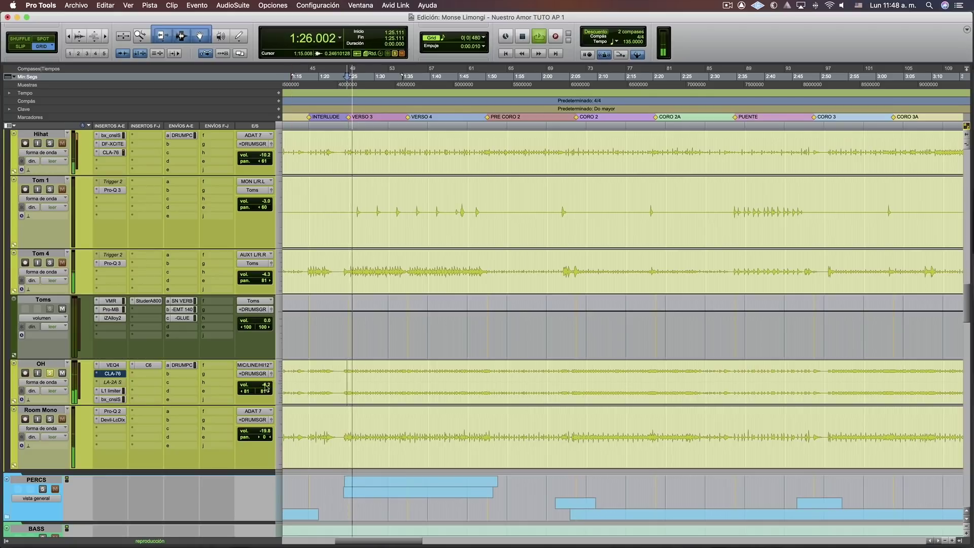
left_click(268, 387)
left_click_drag(267, 387, 268, 385)
key("space")
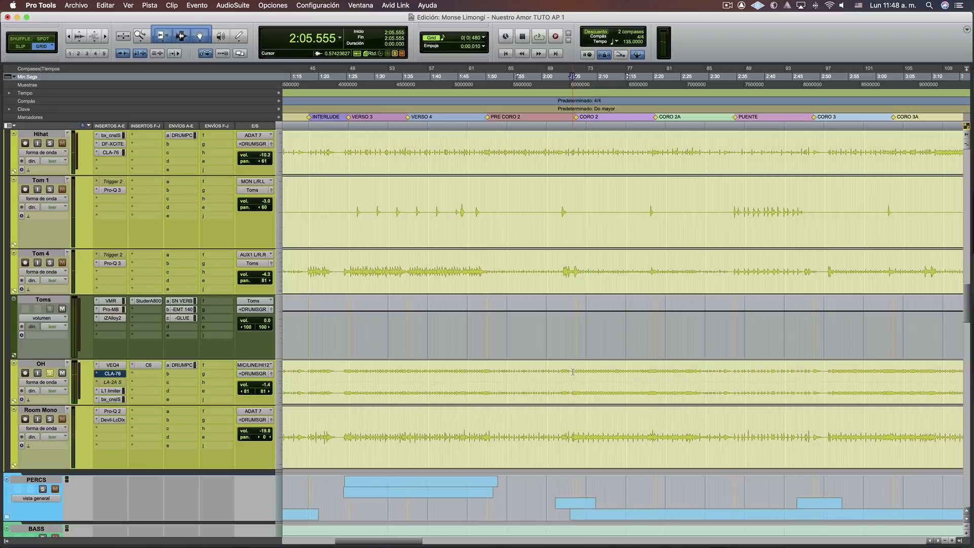
key("space")
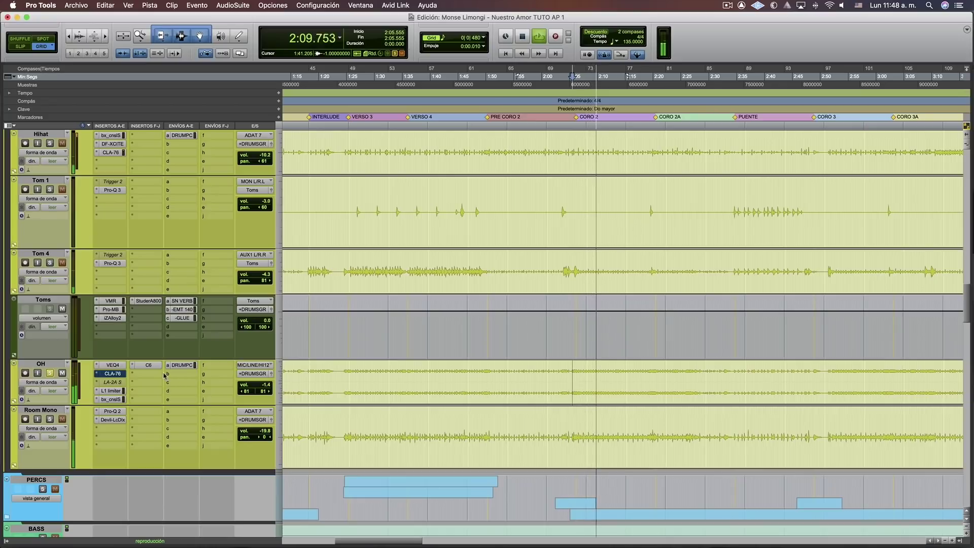
key("space")
Open the C6 on OH, compare band 6 bypassed and active during playback, and fine-tune its threshold.
left_click(148, 365)
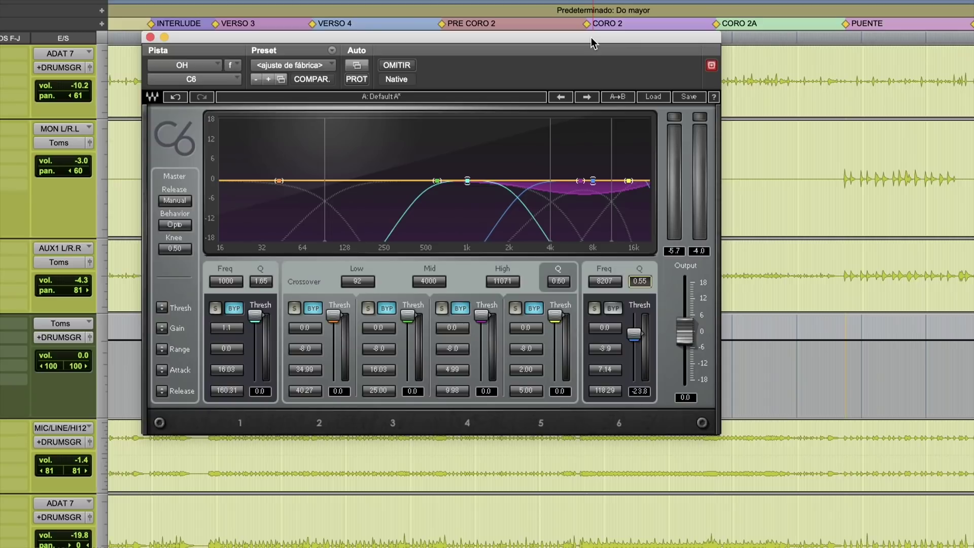
key("space")
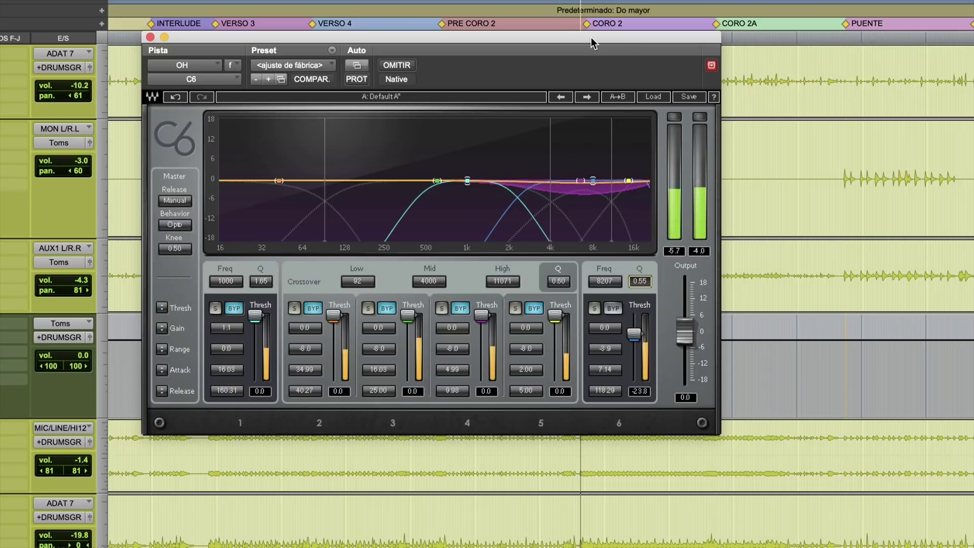
left_click(613, 308)
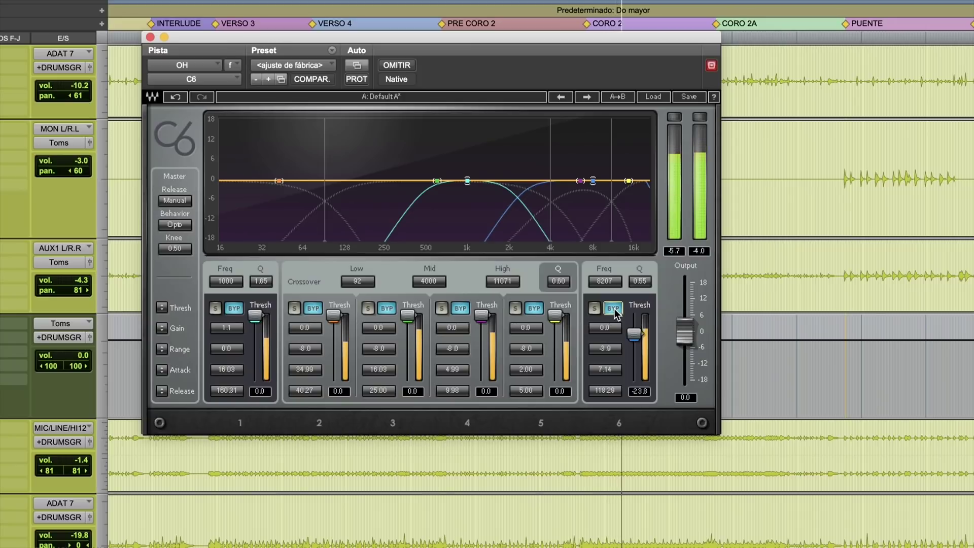
left_click(613, 307)
left_click_drag(634, 333, 633, 334)
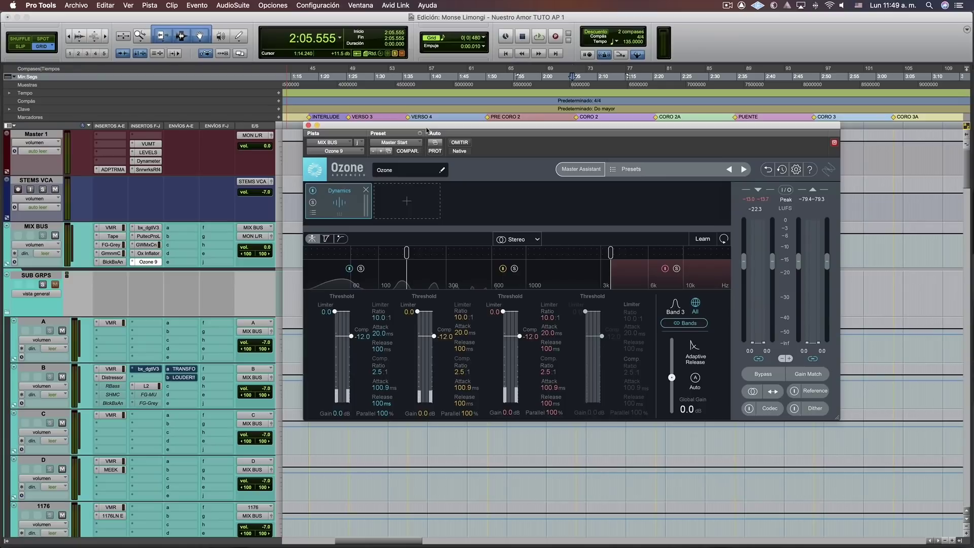
Reposition the MIX BUS Ozone 9 window and audition the mix through its three-band Dynamics module.
left_click_drag(426, 130, 381, 159)
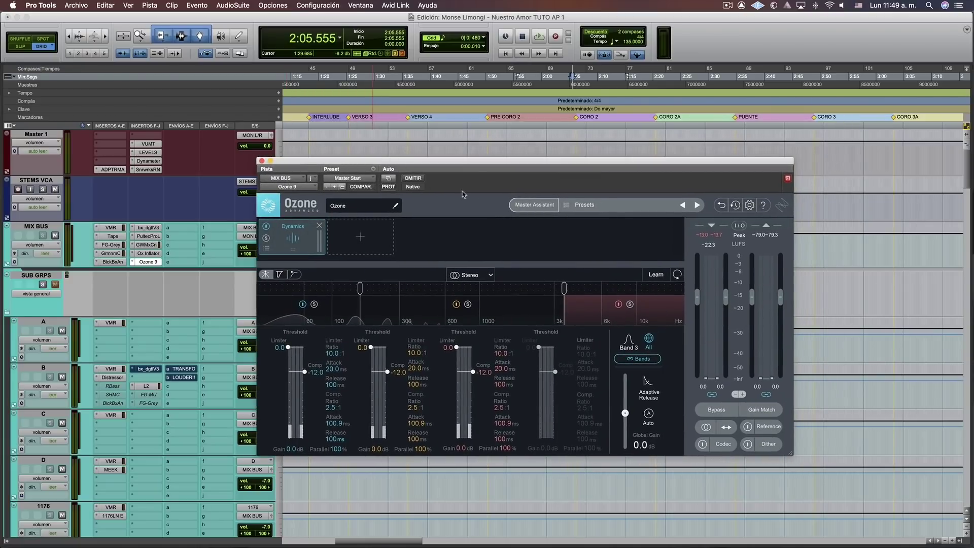
left_click_drag(381, 163, 340, 118)
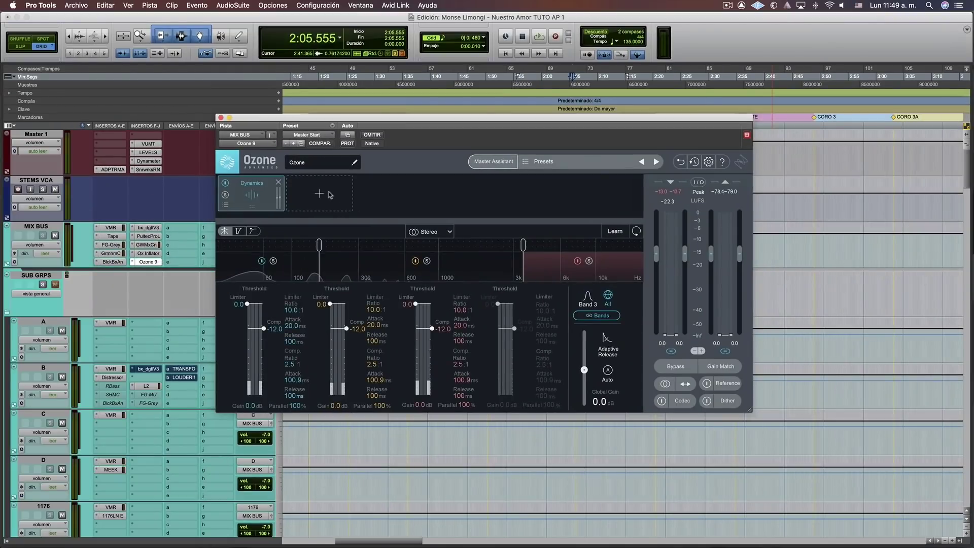
left_click(396, 57)
key("space")
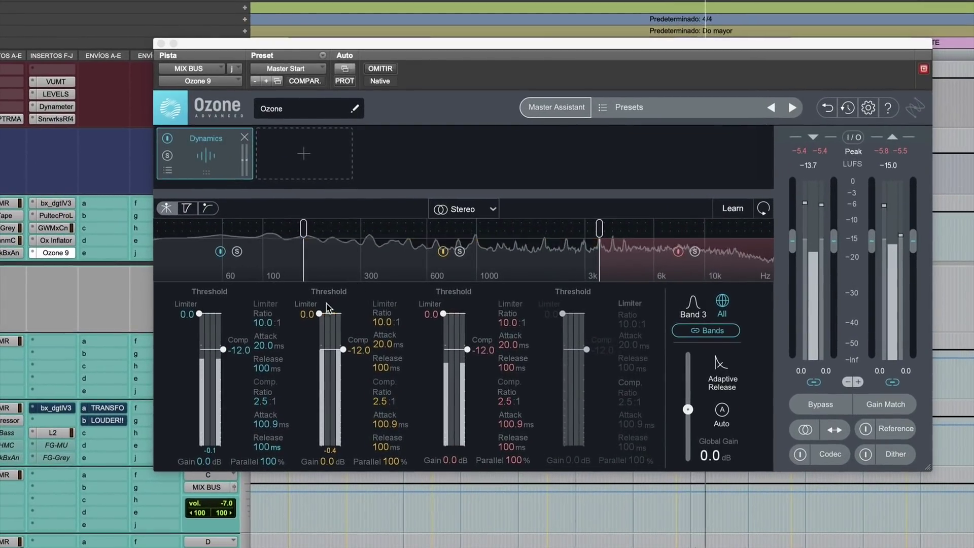
key("space")
Unlink the Ozone Dynamics bands, solo the low band and lower its compressor threshold to about -19.4 dB.
left_click(577, 332)
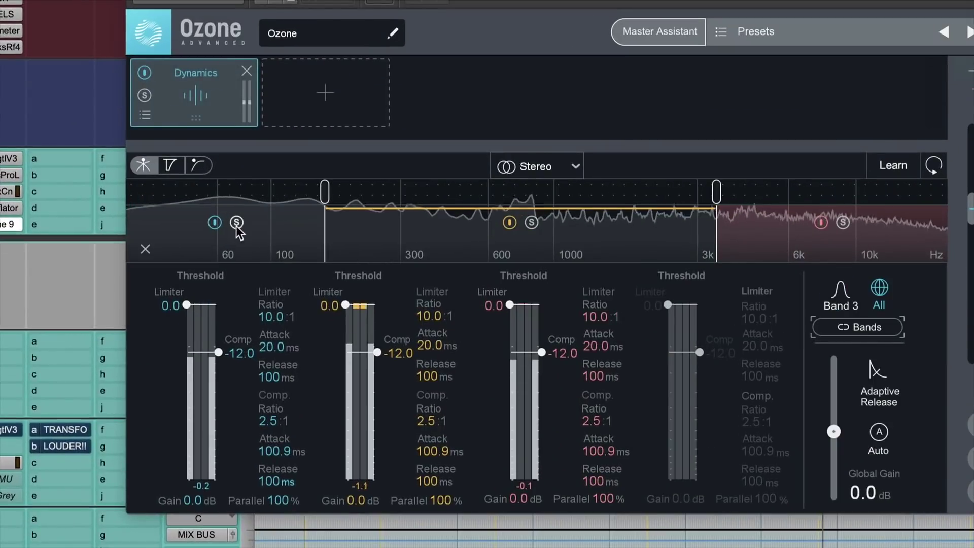
left_click(222, 350)
left_click_drag(214, 348, 215, 364)
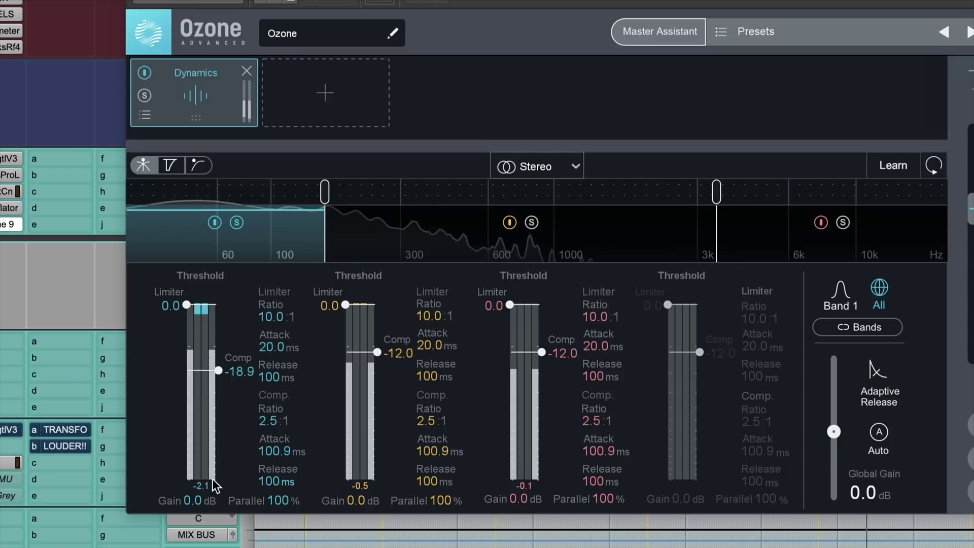
Set the compressor thresholds of Ozone's mid band to -13.8 dB and high band to -18.2 dB, and relink the bands.
left_click(530, 238)
left_click_drag(378, 352, 382, 355)
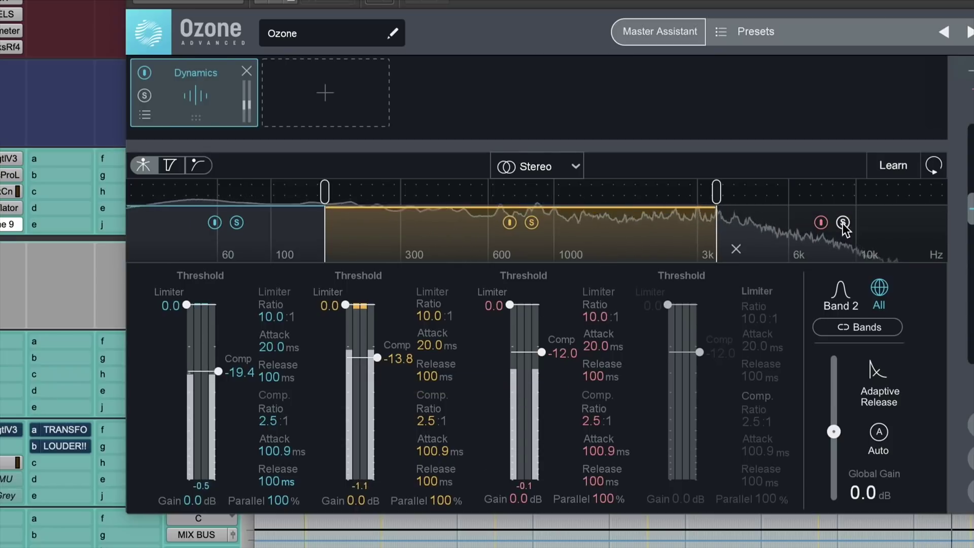
left_click_drag(542, 352, 542, 367)
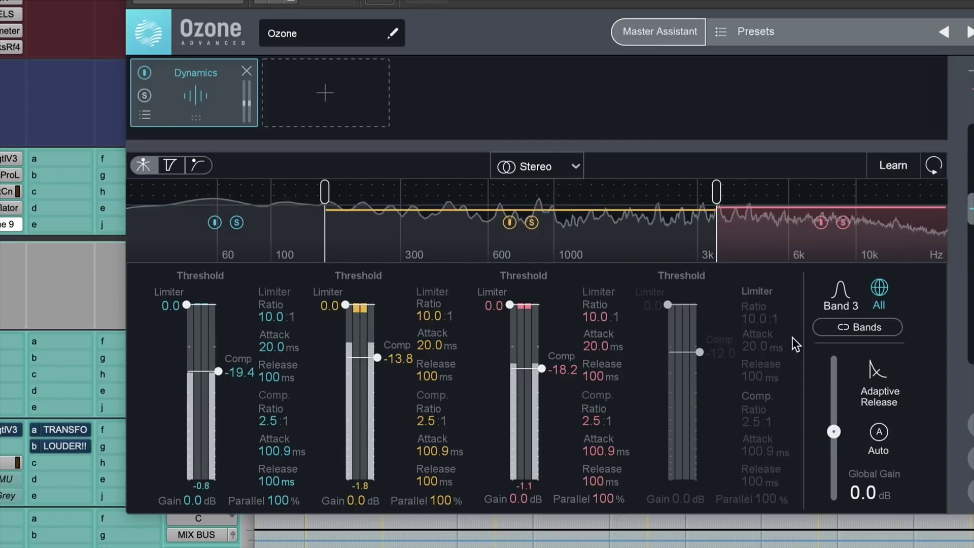
left_click(858, 327)
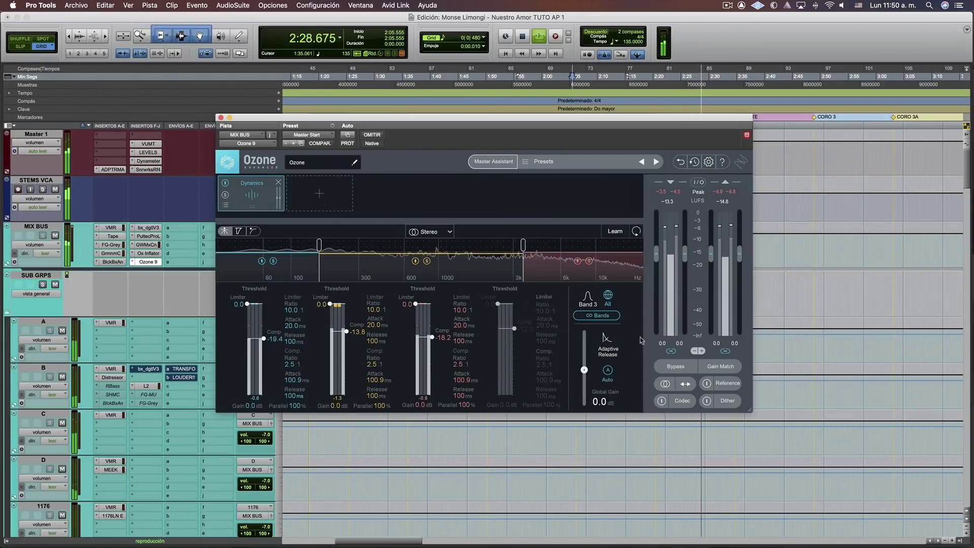
Compare the mix with Ozone bypassed and active during playback, and show the Dynamics detection filter options.
left_click(666, 367)
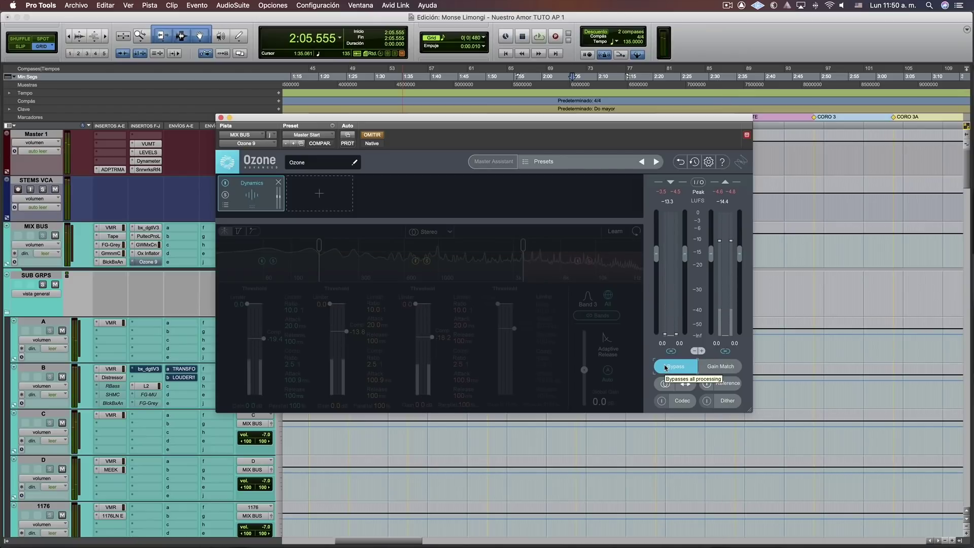
key("space")
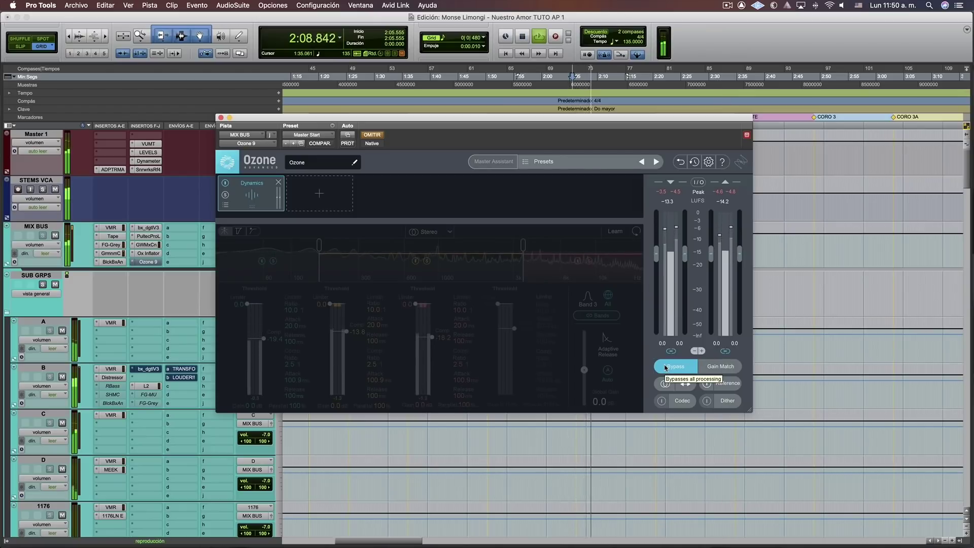
left_click(666, 367)
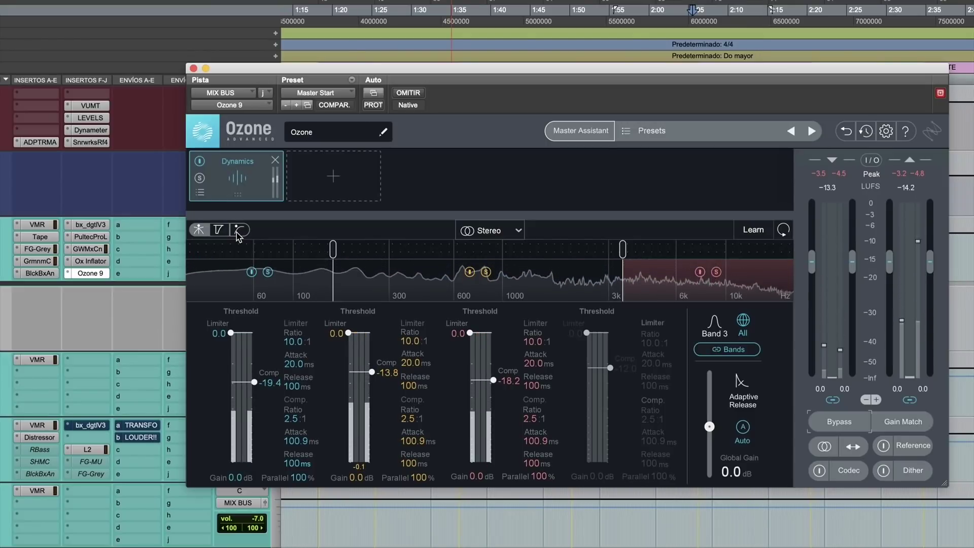
left_click(240, 231)
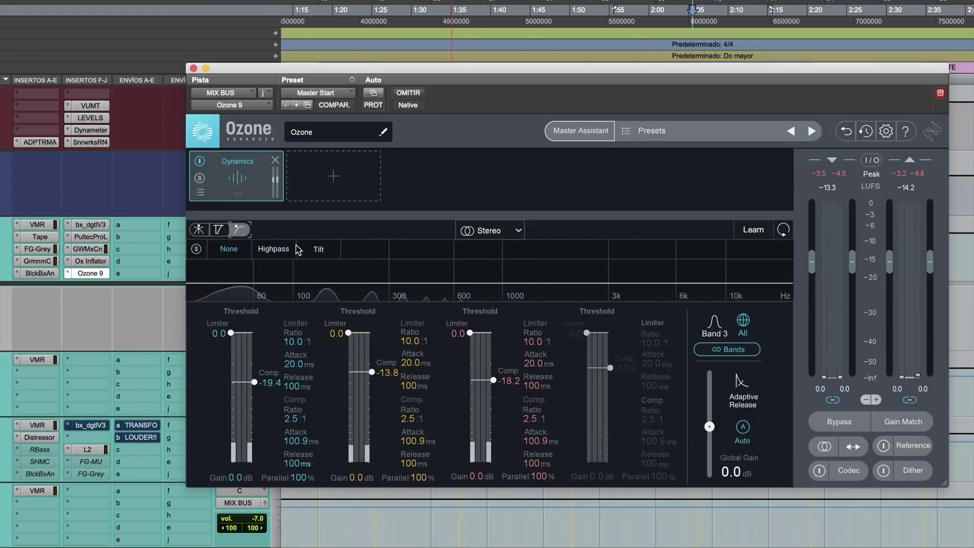
Show the Dynamics module's gain reduction trace, detection filter and crossover views.
left_click(218, 230)
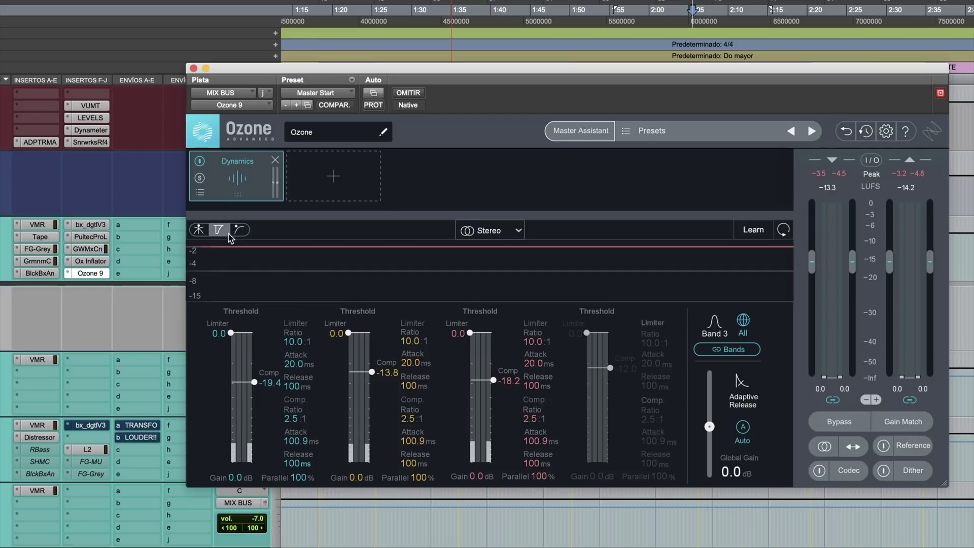
left_click(240, 229)
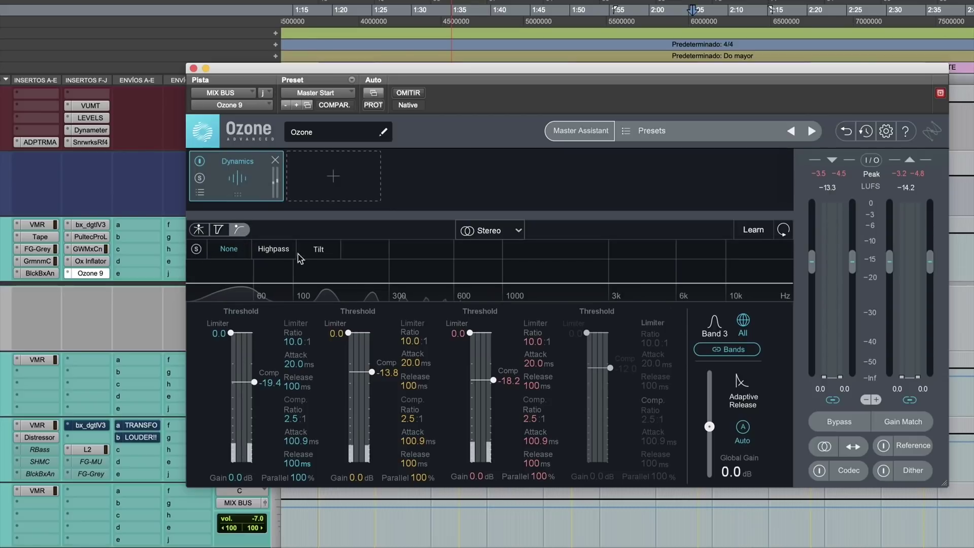
left_click(199, 230)
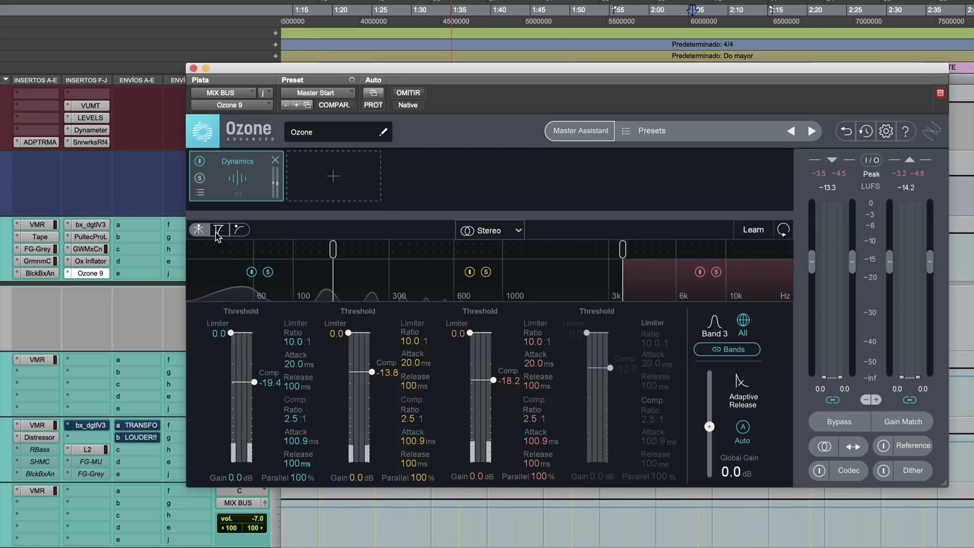
left_click(219, 230)
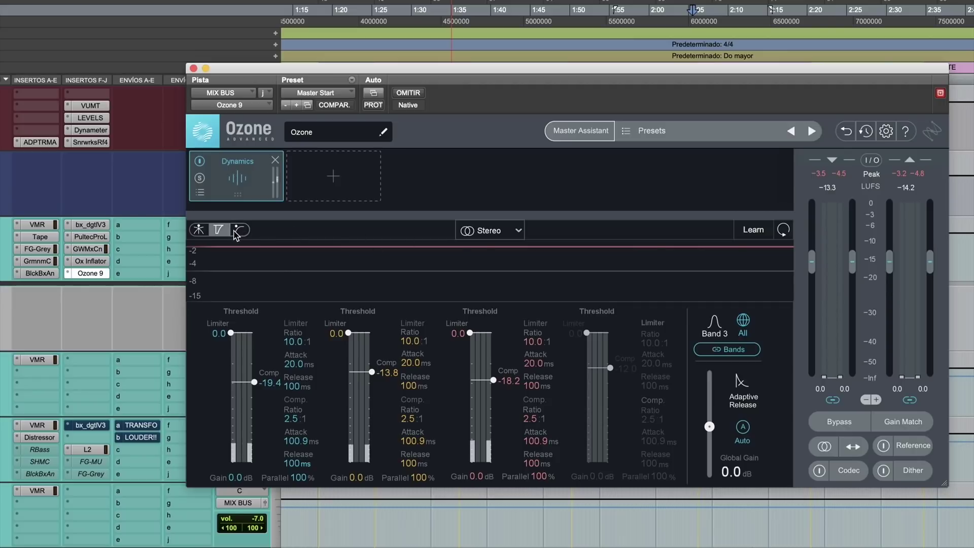
Enable a high-pass detection filter in the Dynamics module and set its cutoff to 79 Hz.
left_click(237, 230)
left_click(276, 251)
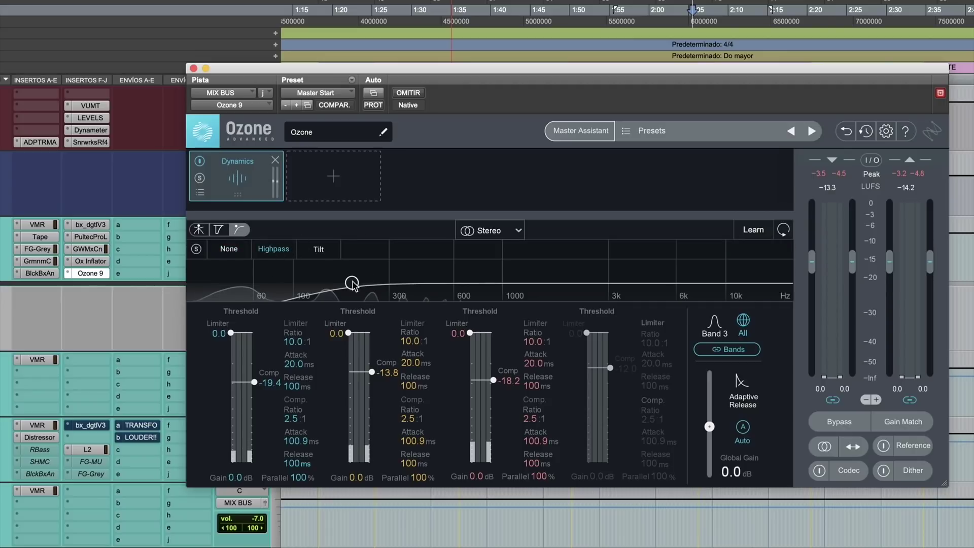
left_click_drag(352, 284, 272, 283)
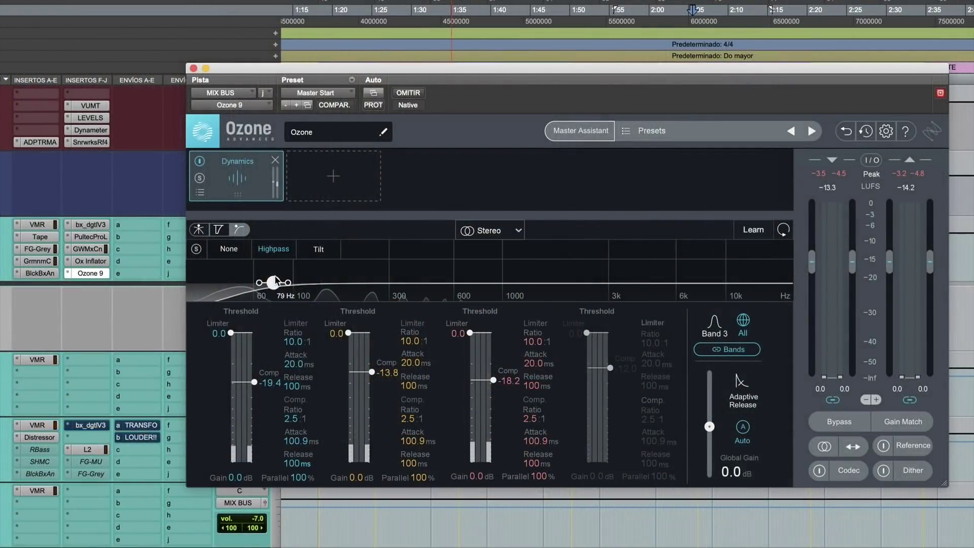
During playback, unlink the bands and lower the low band's compressor threshold to -21.4 dB, comparing the mix with Ozone bypassed and active.
key("space")
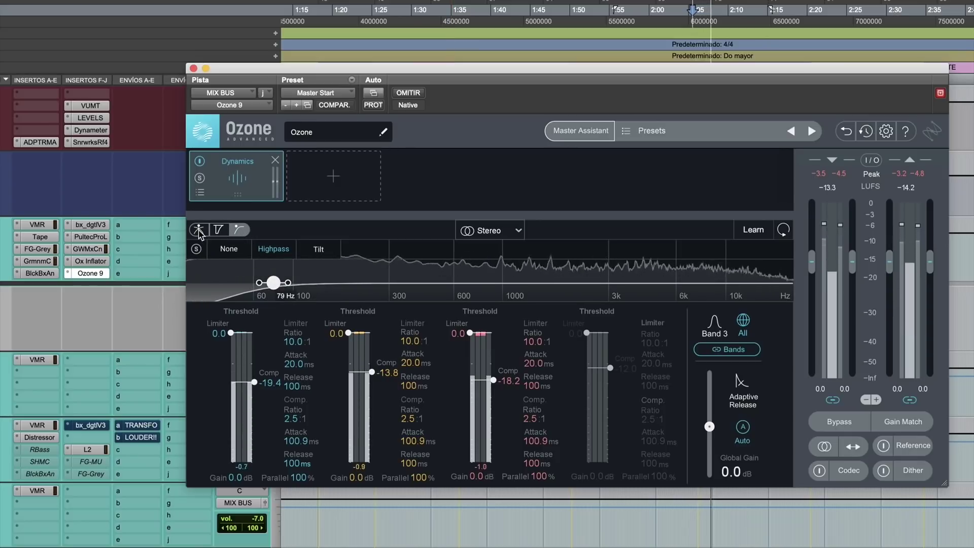
left_click(218, 231)
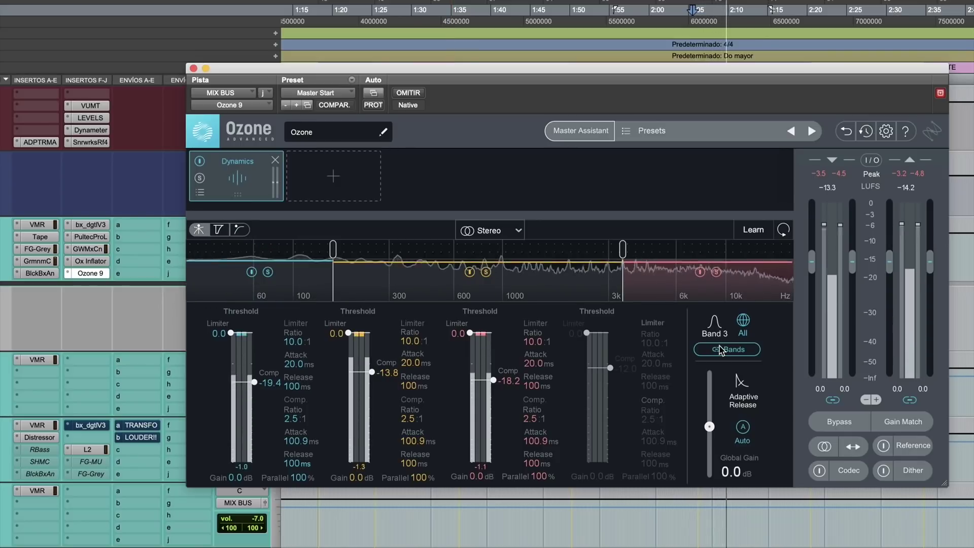
left_click_drag(255, 384, 256, 387)
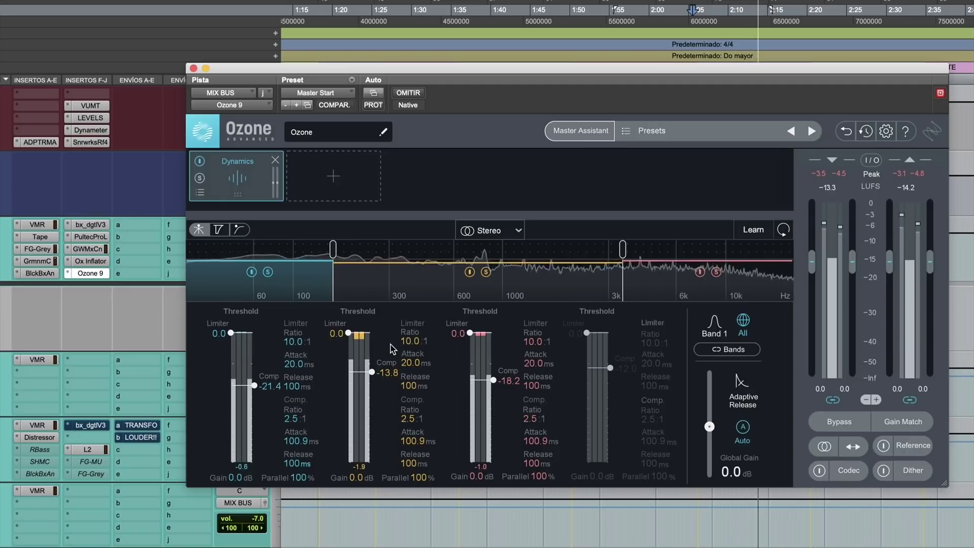
left_click(851, 426)
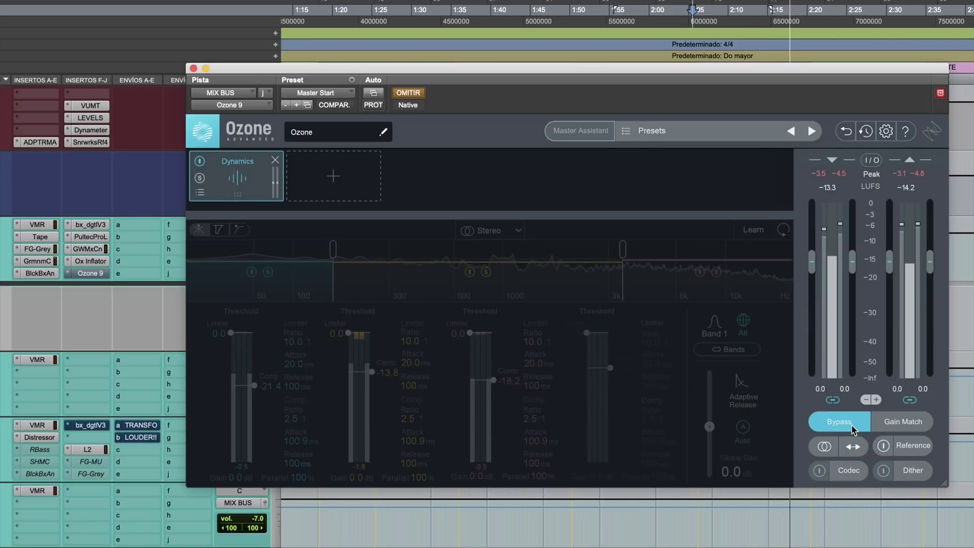
left_click(851, 427)
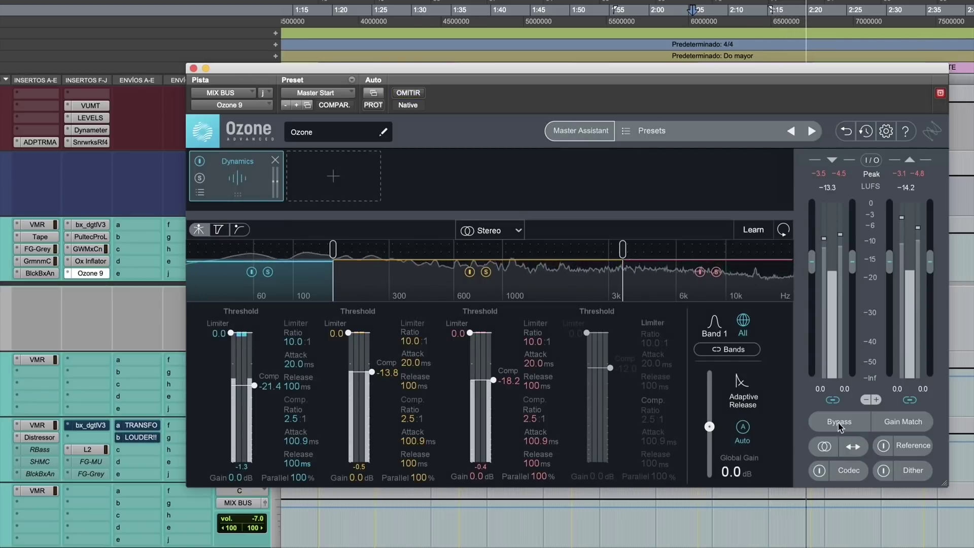